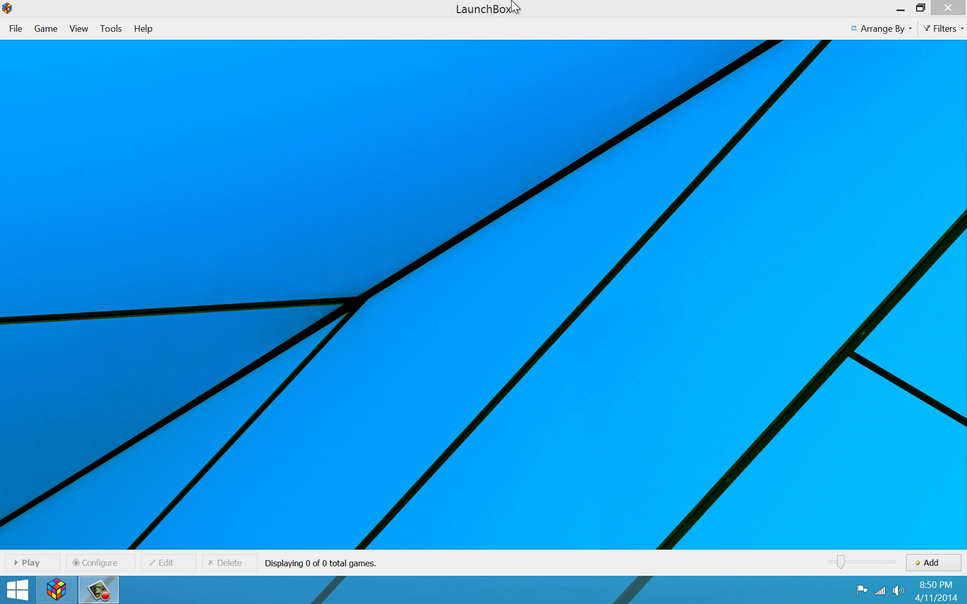
Add a game matched to "Star Wars: Dark Forces (PC) (2/15/1995)" on TheGamesDB and download its box art, fanart and banner.
{"action": "left_click", "coordinate": [429, 17]}
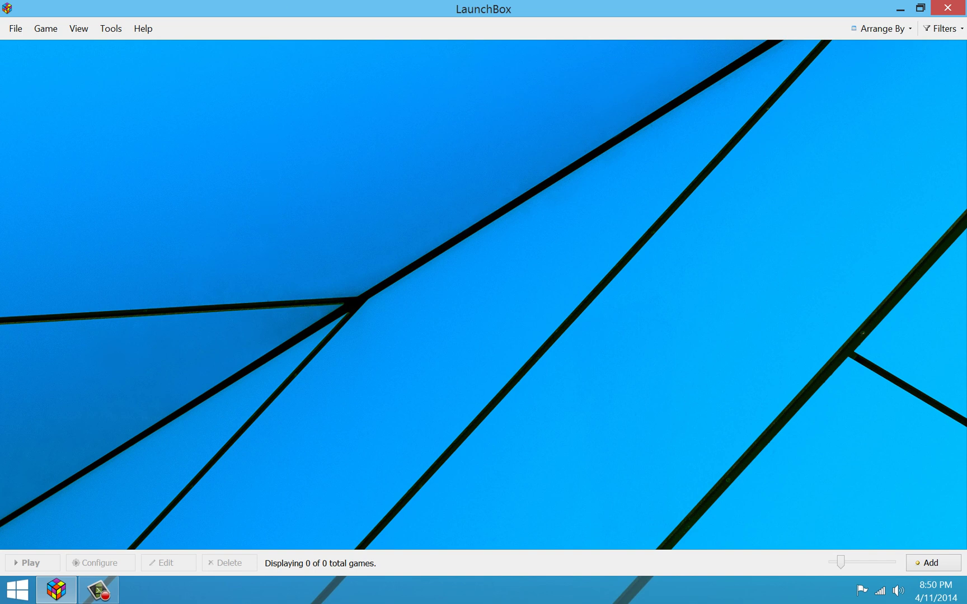
{"action": "right_click", "coordinate": [91, 71]}
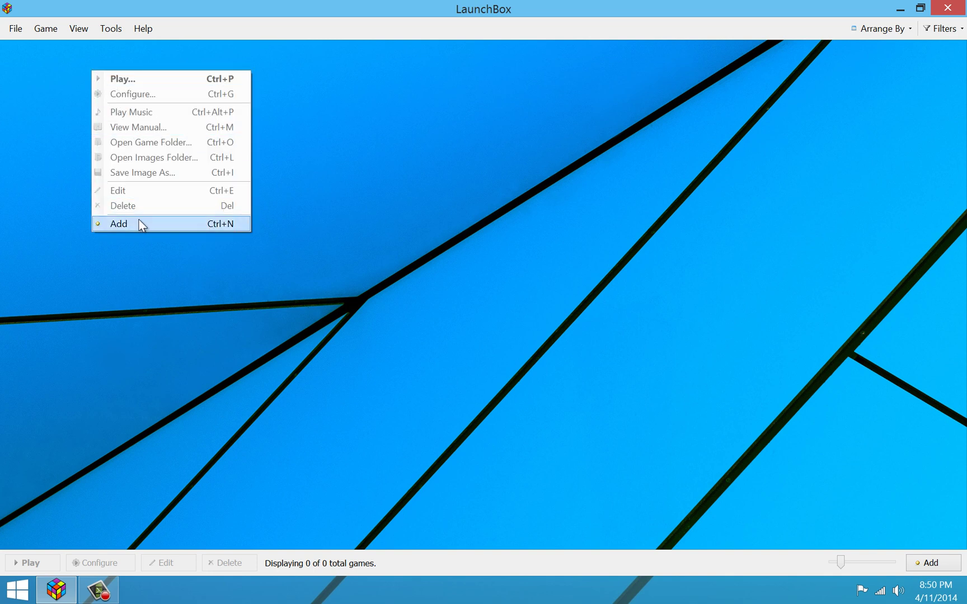
{"action": "left_click", "coordinate": [139, 221]}
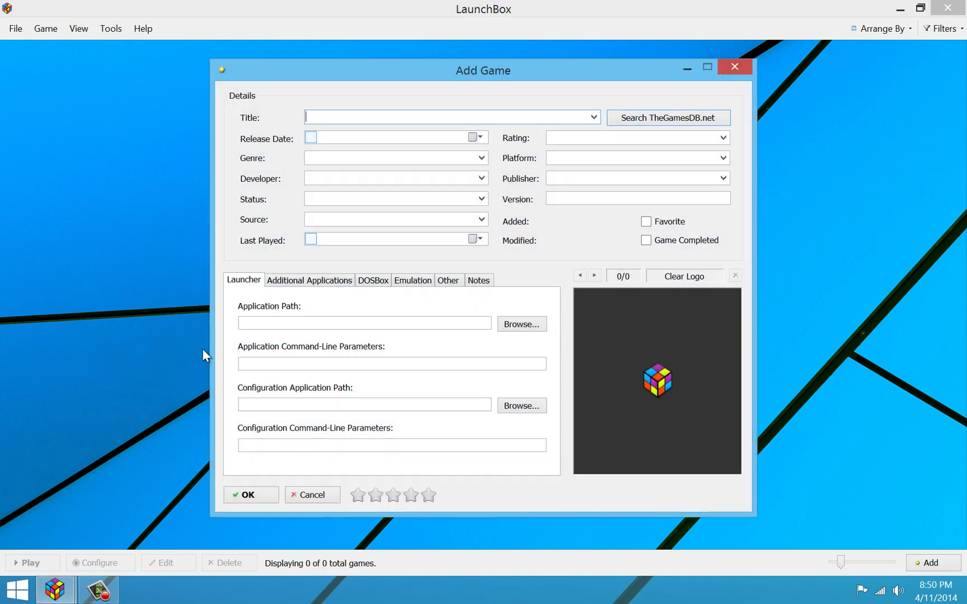
{"action": "type", "text": "Star Wars: Dark Forces"}
{"action": "left_click", "coordinate": [700, 119]}
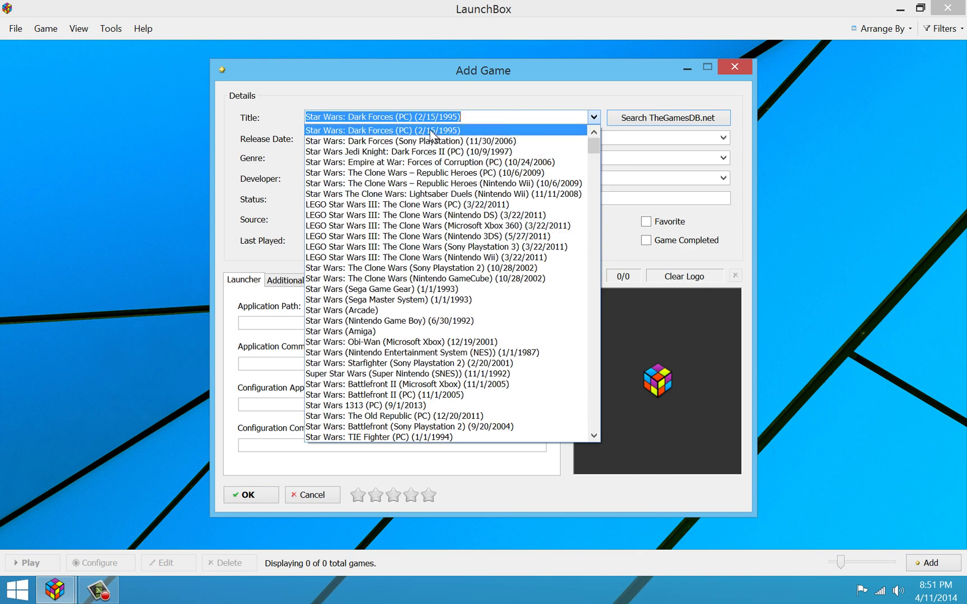
{"action": "left_click", "coordinate": [419, 130]}
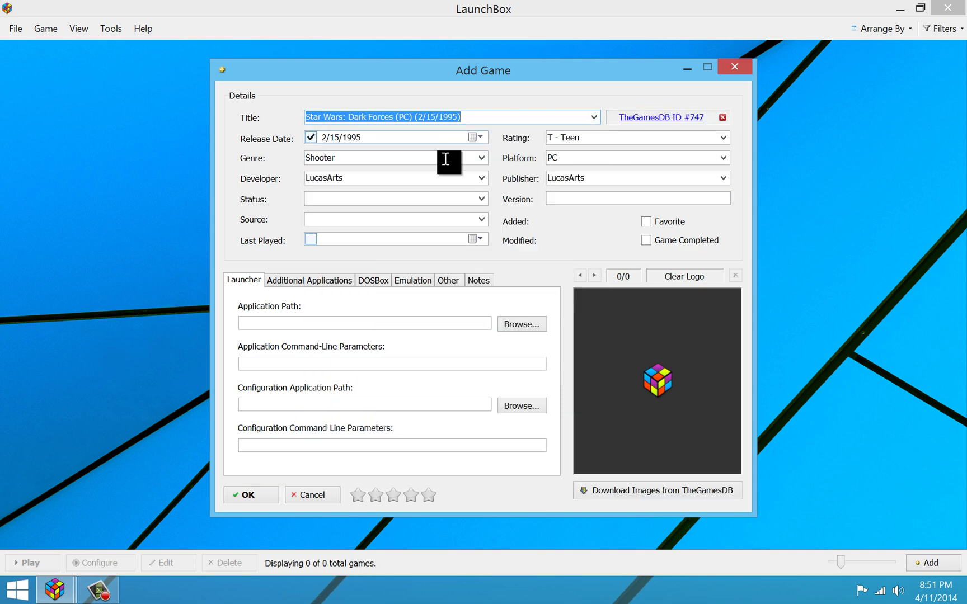
{"action": "left_click", "coordinate": [625, 488]}
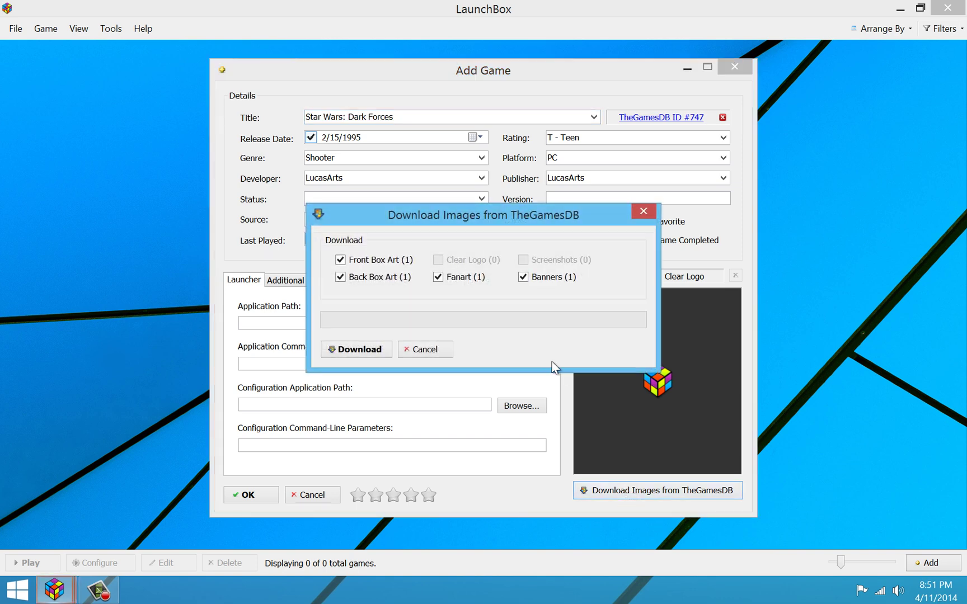
{"action": "left_click", "coordinate": [363, 348]}
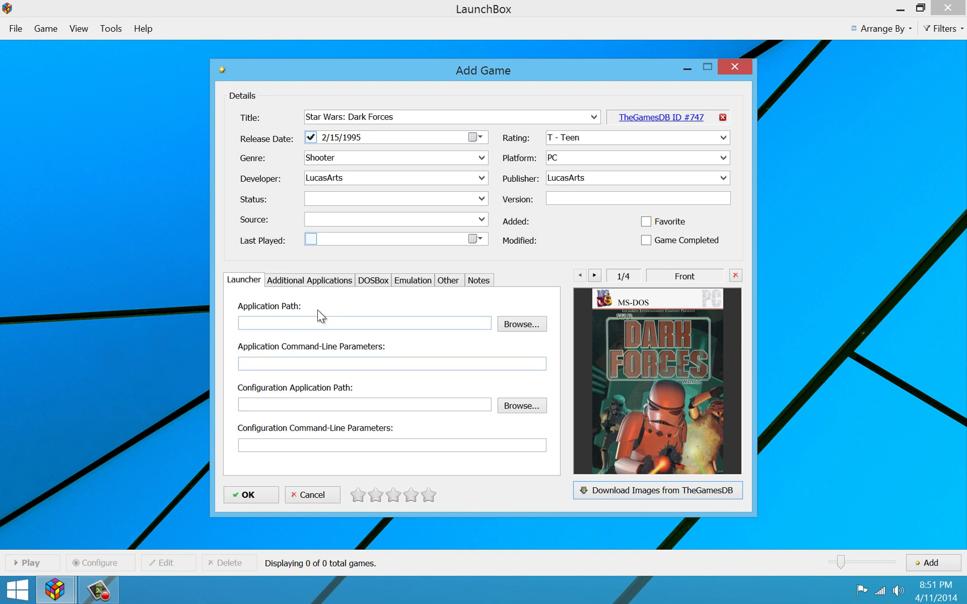
Enable DOSBox for playing this game and open its drive mount settings.
{"action": "left_click", "coordinate": [371, 280]}
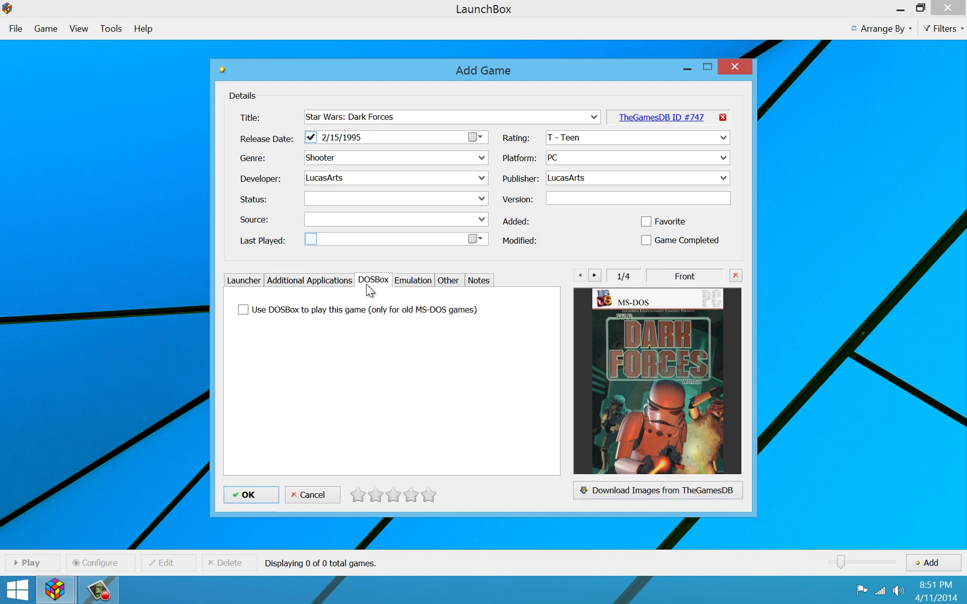
{"action": "left_click", "coordinate": [339, 313]}
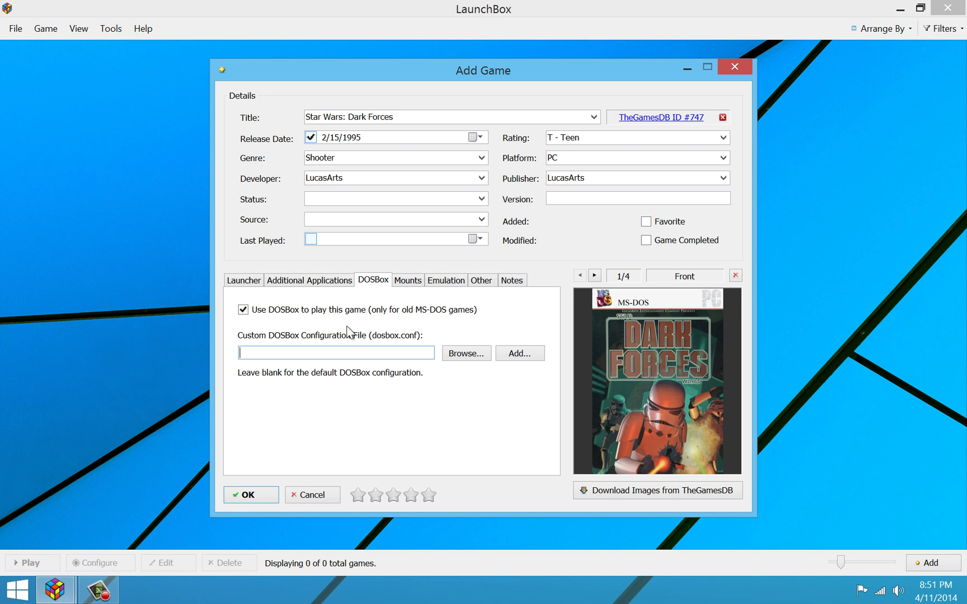
{"action": "left_click", "coordinate": [407, 281]}
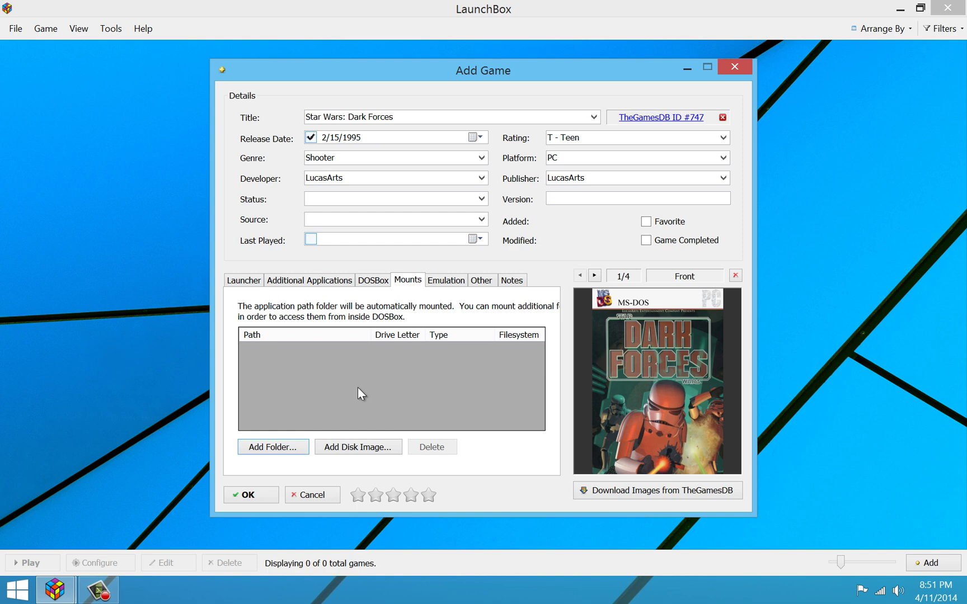
{"action": "left_click", "coordinate": [275, 446]}
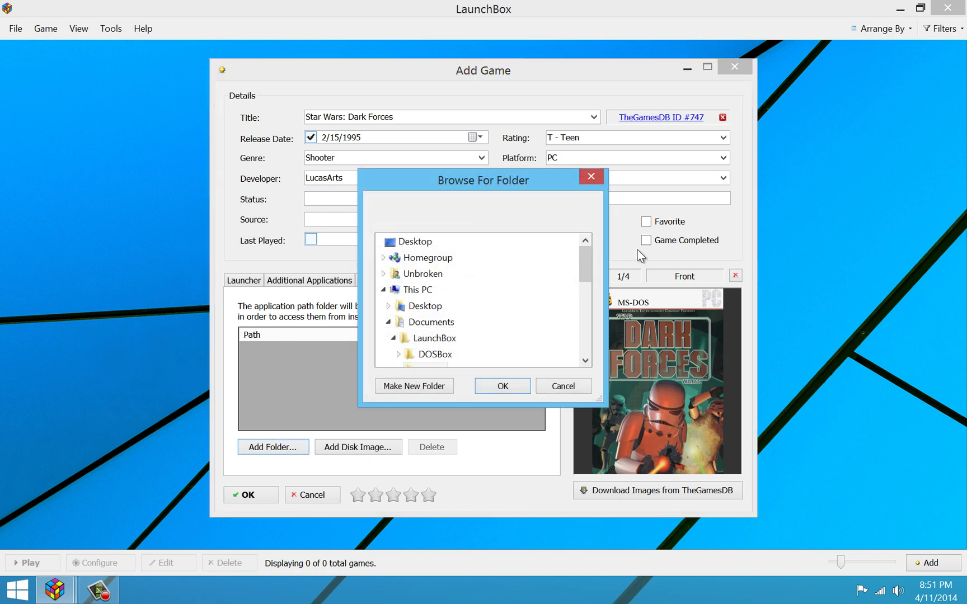
{"action": "left_click_drag", "start_coordinate": [589, 259], "coordinate": [592, 317]}
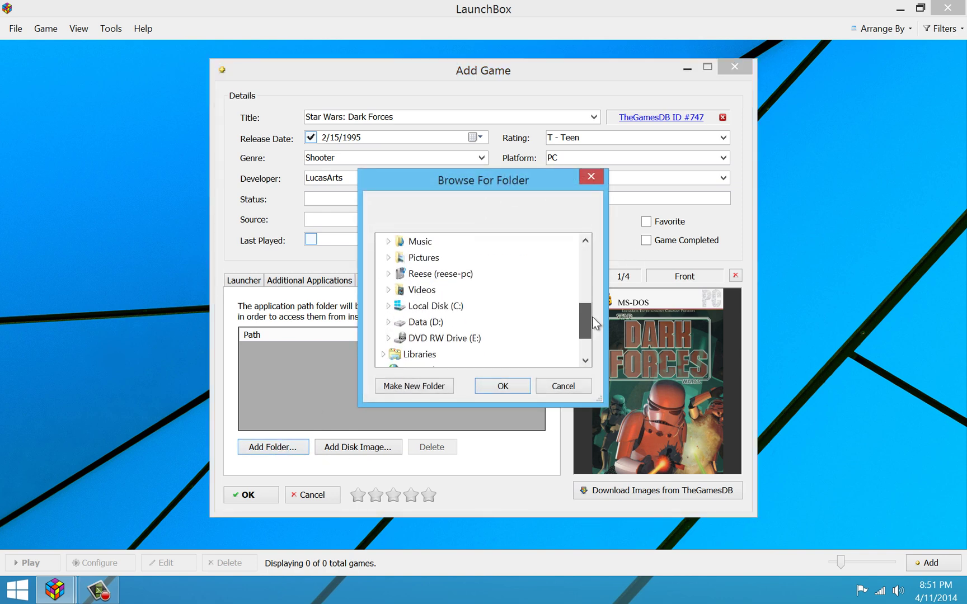
{"action": "left_click", "coordinate": [450, 340]}
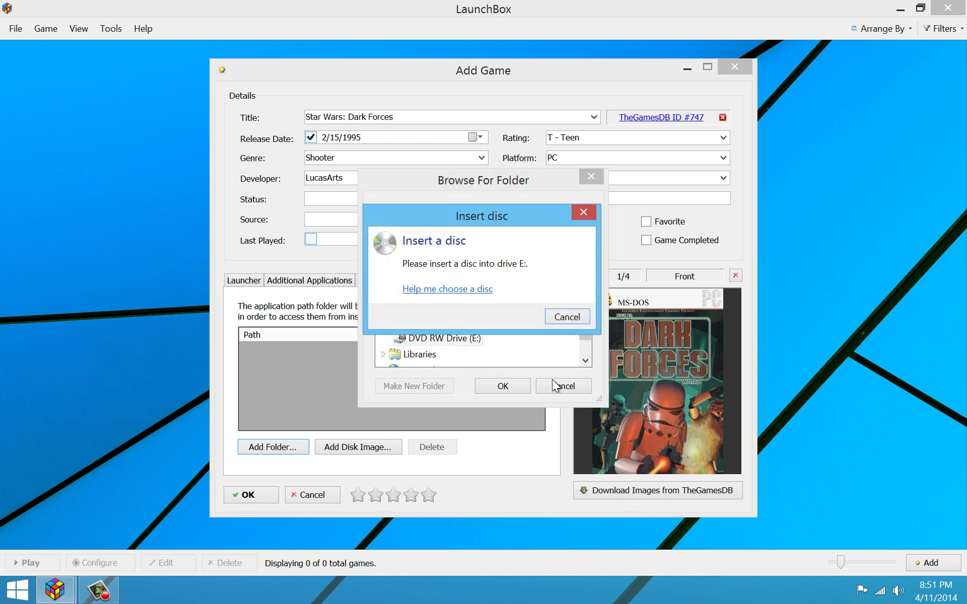
{"action": "left_click", "coordinate": [566, 317]}
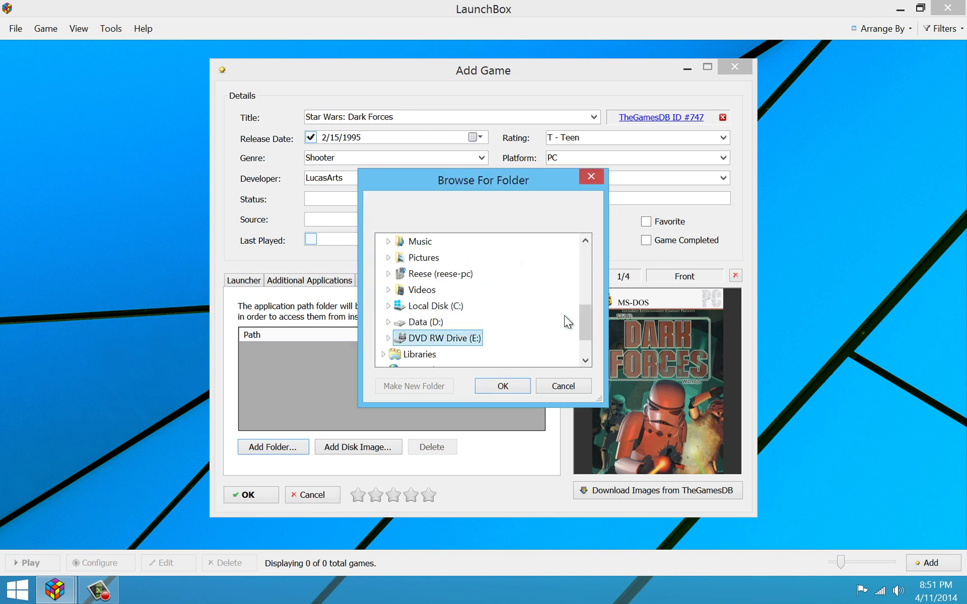
{"action": "left_click", "coordinate": [551, 386]}
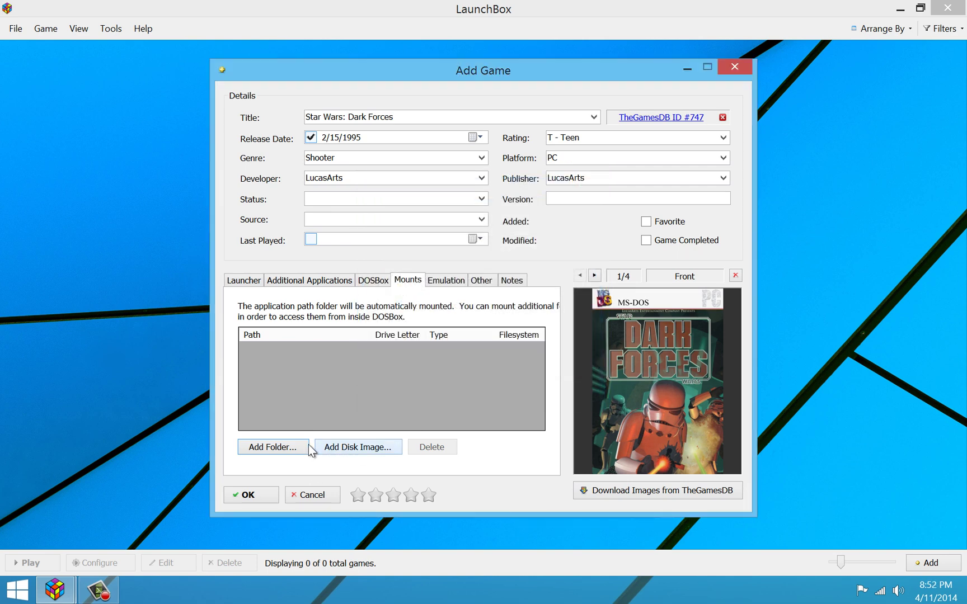
Mount the "Star Wars, Dark Forces" disk image from the Documents folder for the game.
{"action": "left_click", "coordinate": [336, 448]}
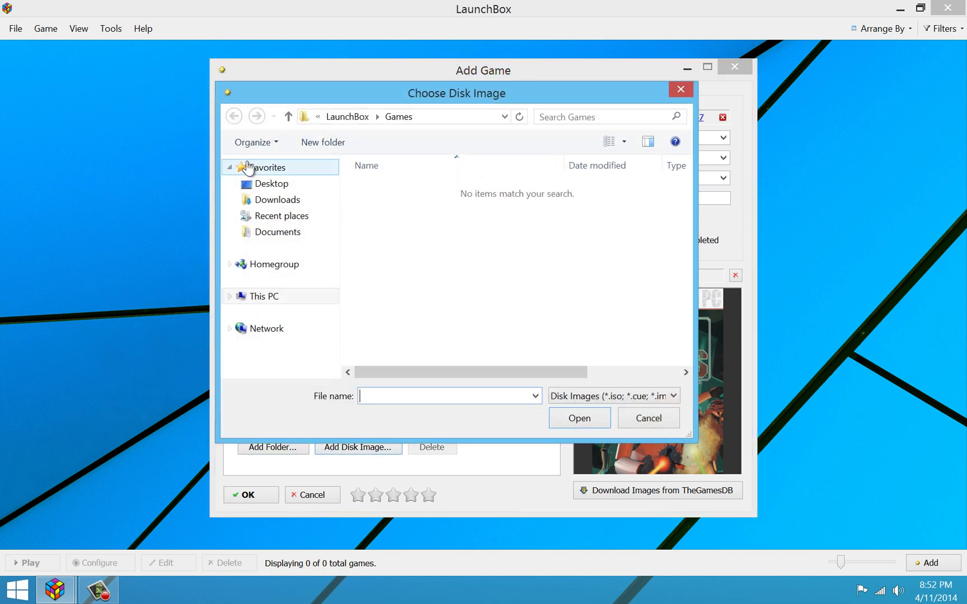
{"action": "left_click", "coordinate": [304, 232]}
{"action": "left_click", "coordinate": [447, 205]}
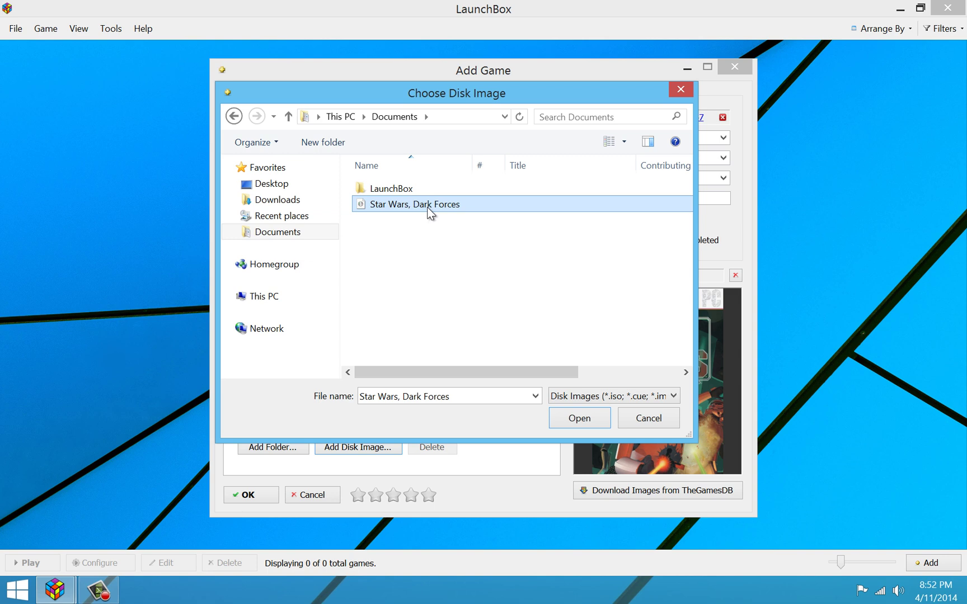
{"action": "double_click", "coordinate": [427, 207]}
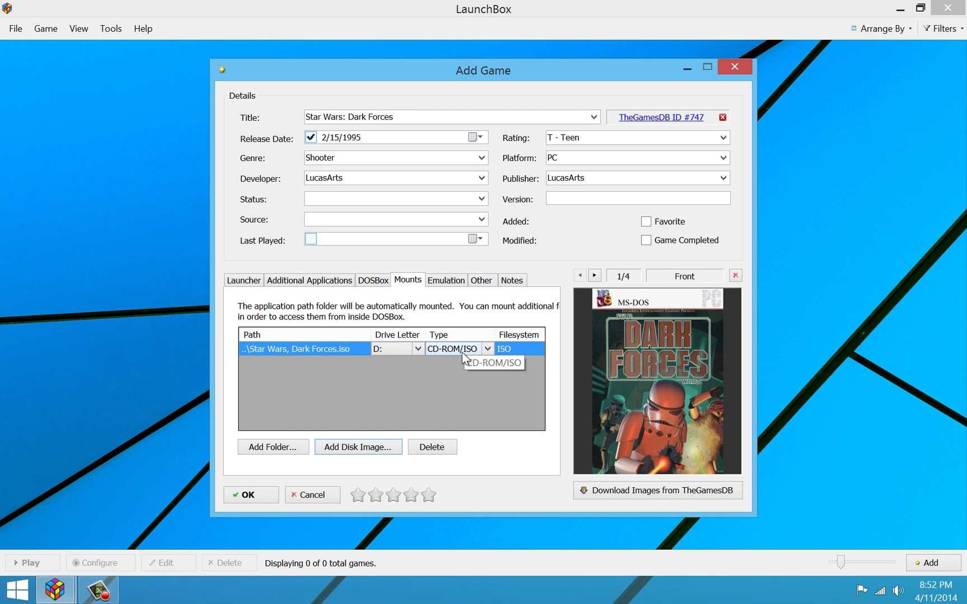
{"action": "left_click", "coordinate": [487, 349]}
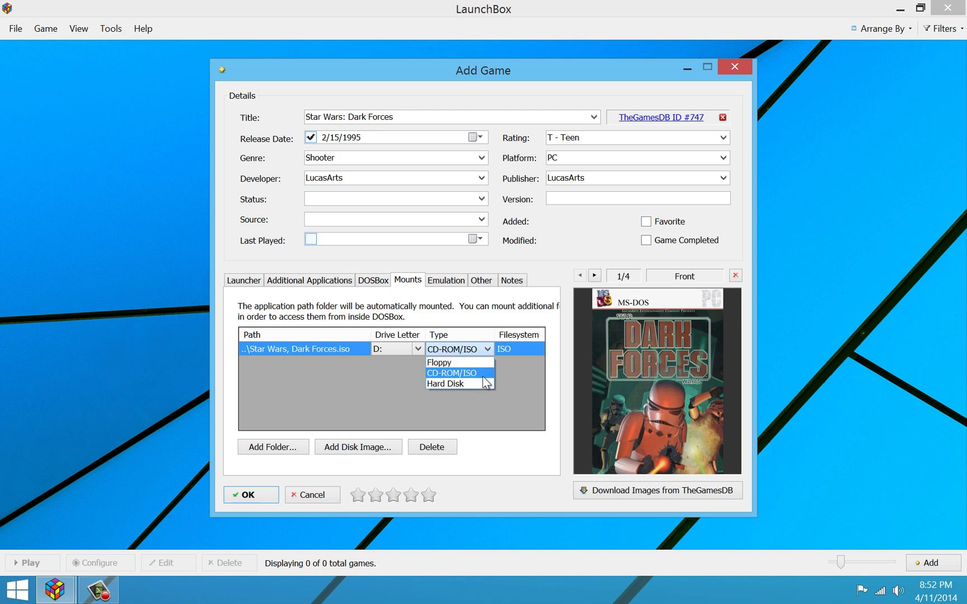
{"action": "left_click", "coordinate": [479, 316]}
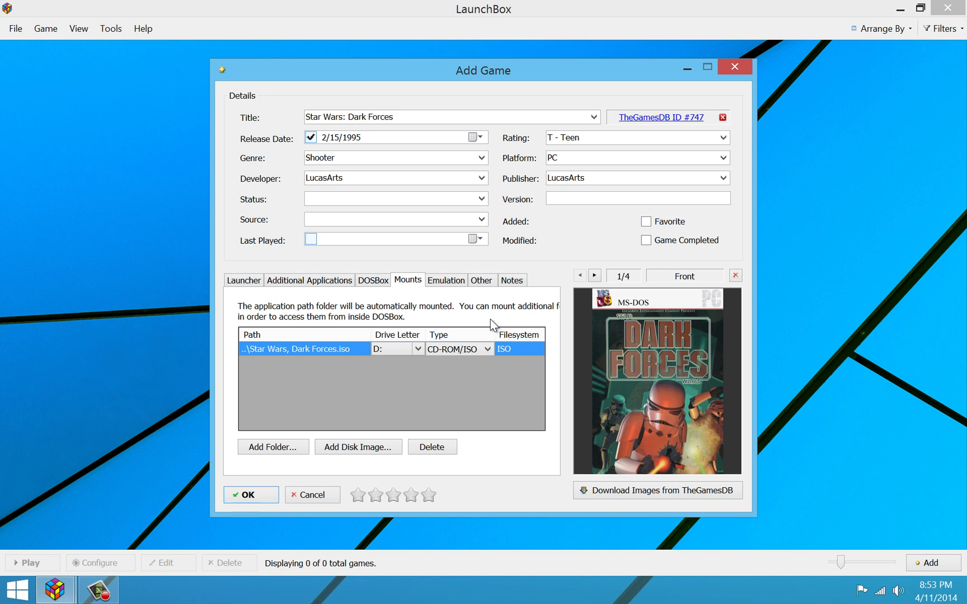
{"action": "left_click", "coordinate": [487, 350]}
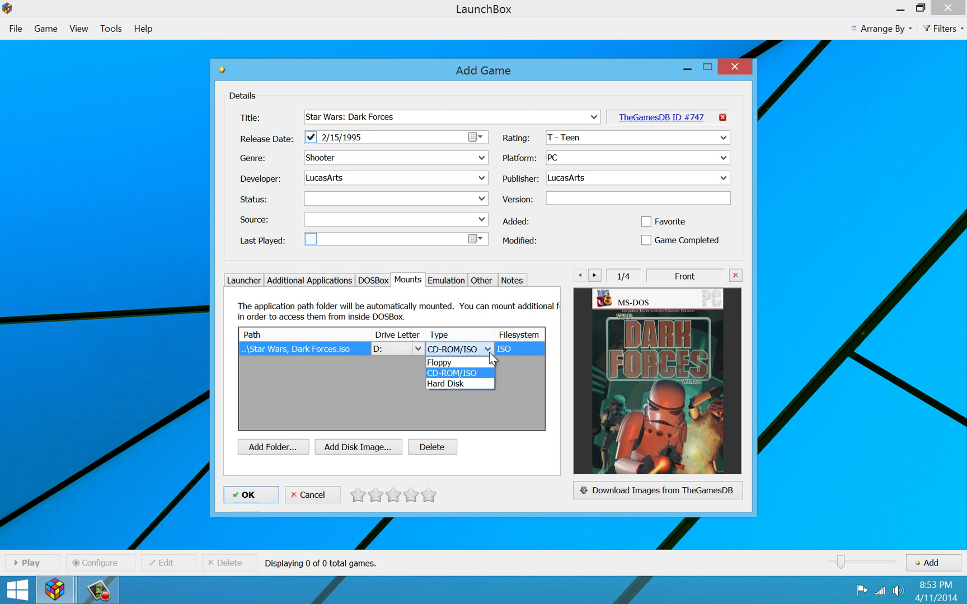
{"action": "left_click", "coordinate": [488, 352]}
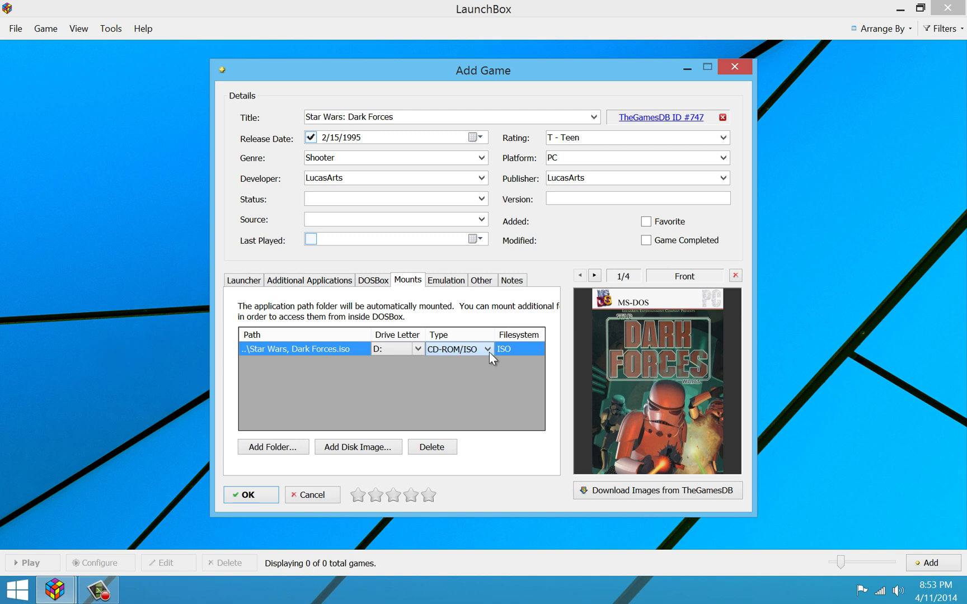
Create a folder named "Star Wars, Dark Forces" inside LaunchBox's Games folder and mount it for the game.
{"action": "left_click", "coordinate": [267, 445]}
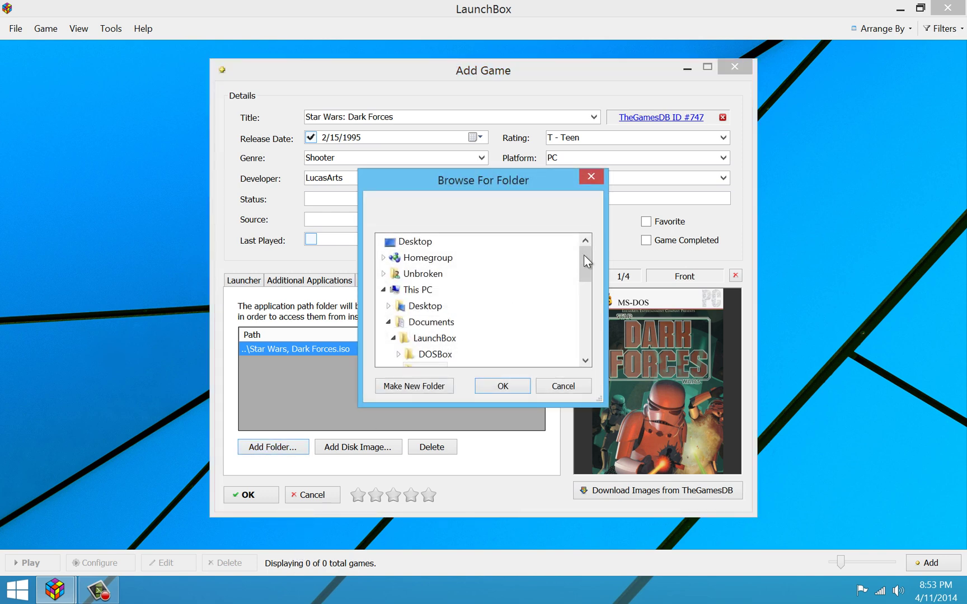
{"action": "left_click_drag", "start_coordinate": [587, 251], "coordinate": [587, 269]}
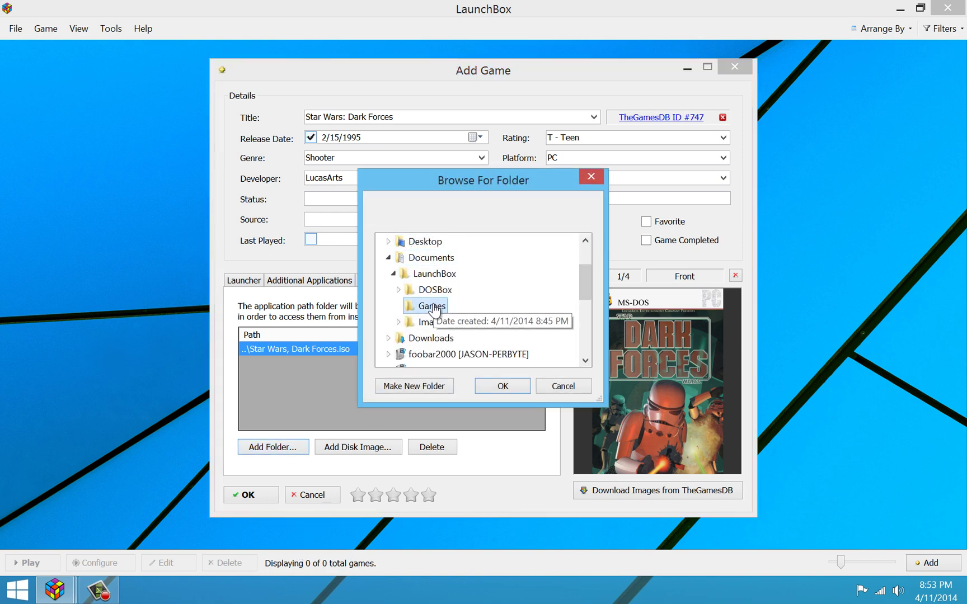
{"action": "left_click", "coordinate": [425, 385]}
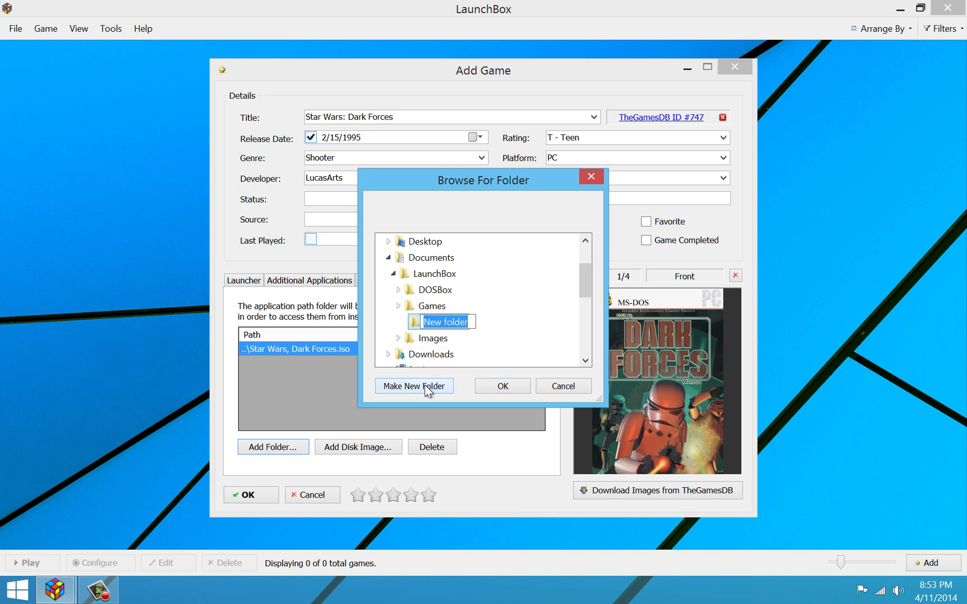
{"action": "type", "text": "Star Wars, Dark"}
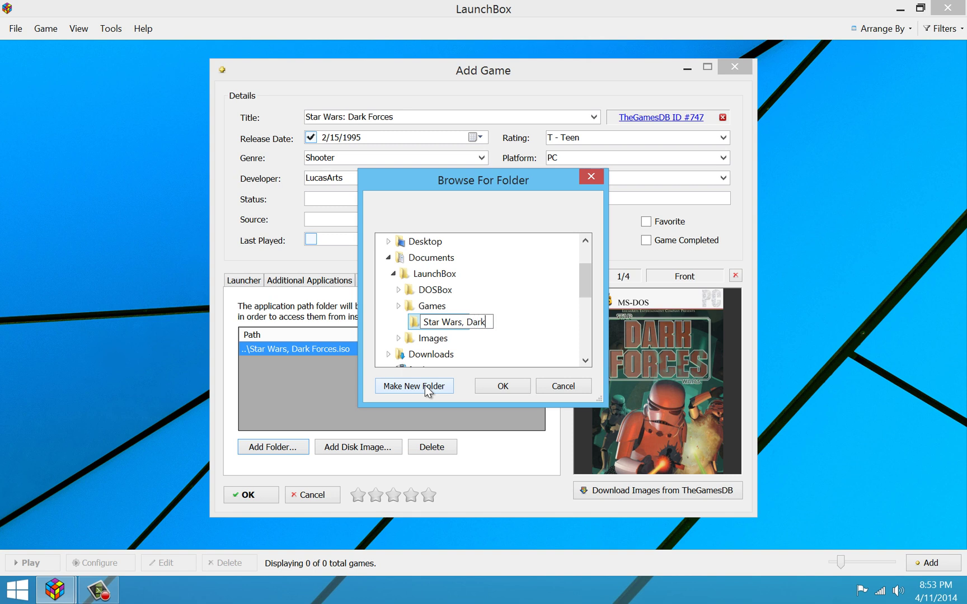
{"action": "type", "text": " Forces"}
{"action": "key", "text": "Return"}
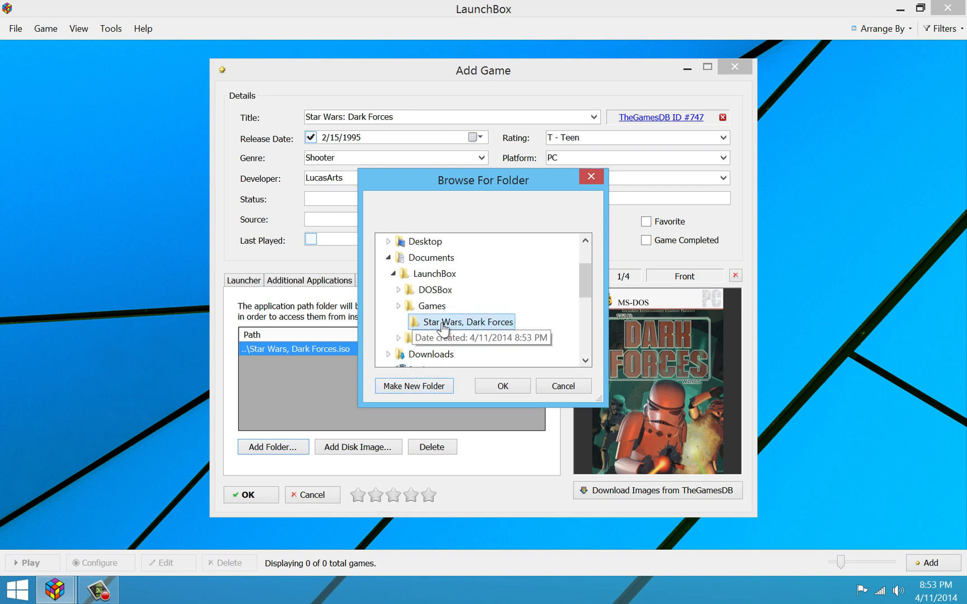
{"action": "left_click", "coordinate": [511, 391]}
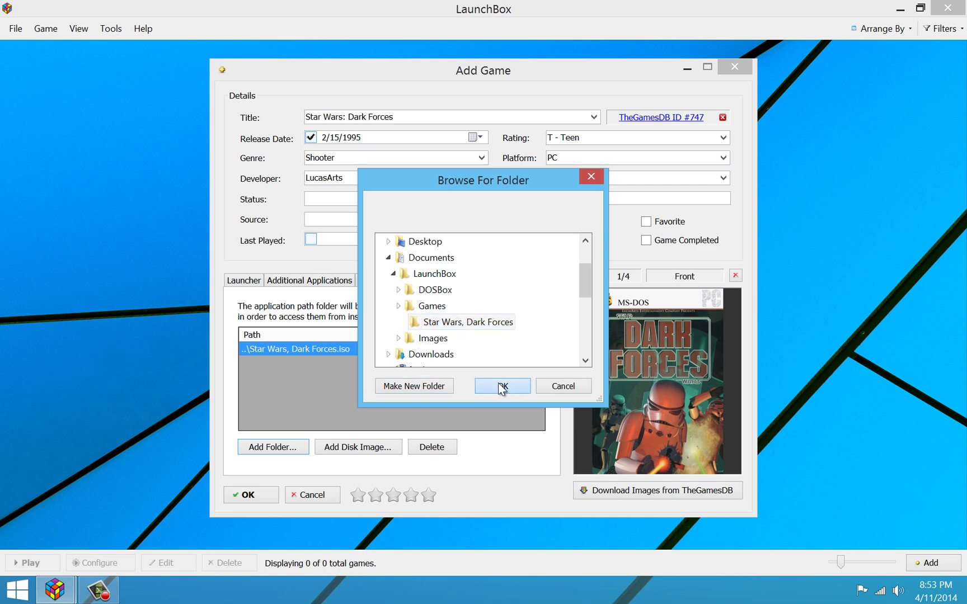
{"action": "left_click", "coordinate": [501, 386]}
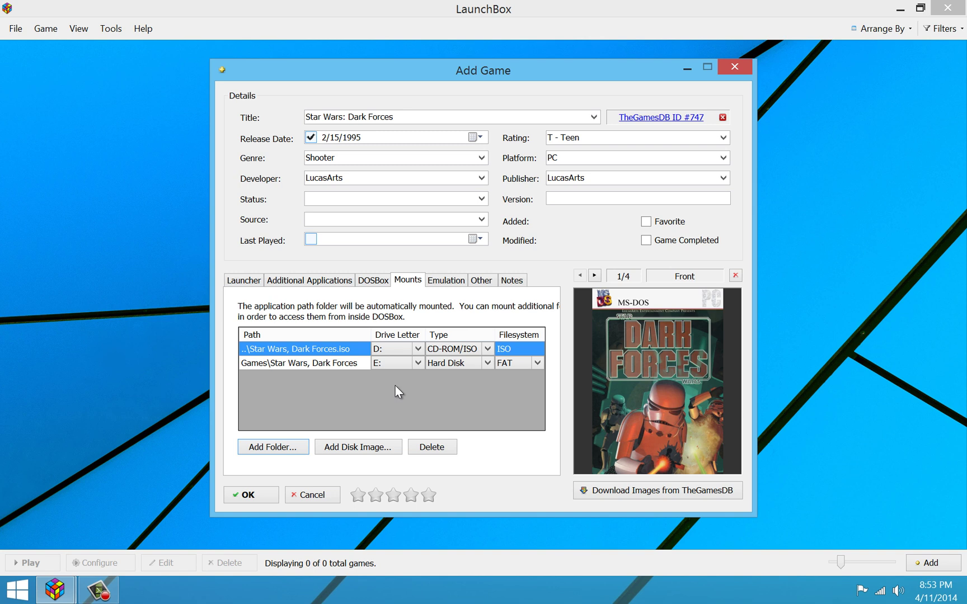
Review the game's launcher, DOSBox and emulation settings.
{"action": "left_click", "coordinate": [244, 280]}
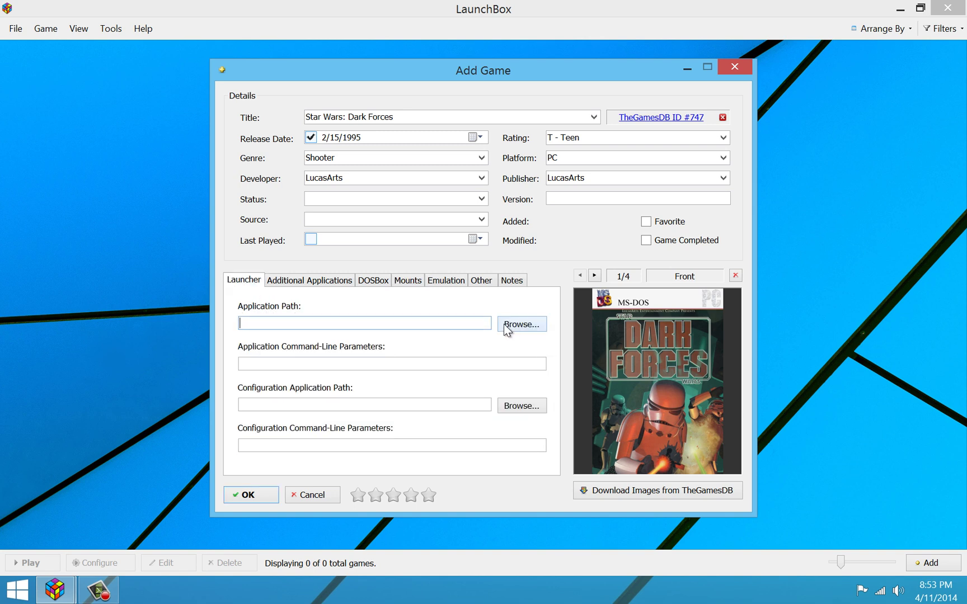
{"action": "left_click", "coordinate": [356, 326]}
{"action": "left_click", "coordinate": [374, 282]}
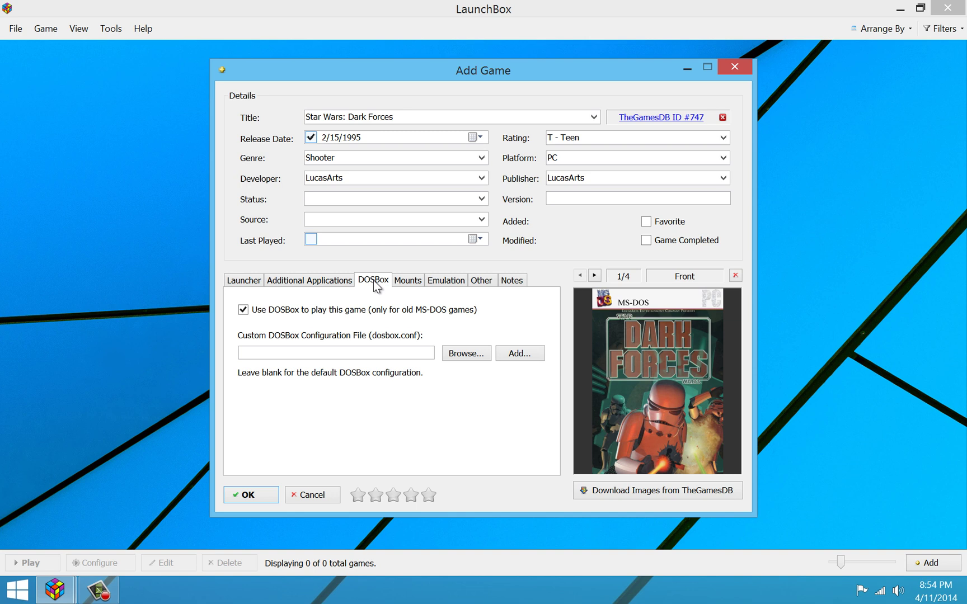
{"action": "left_click", "coordinate": [259, 280]}
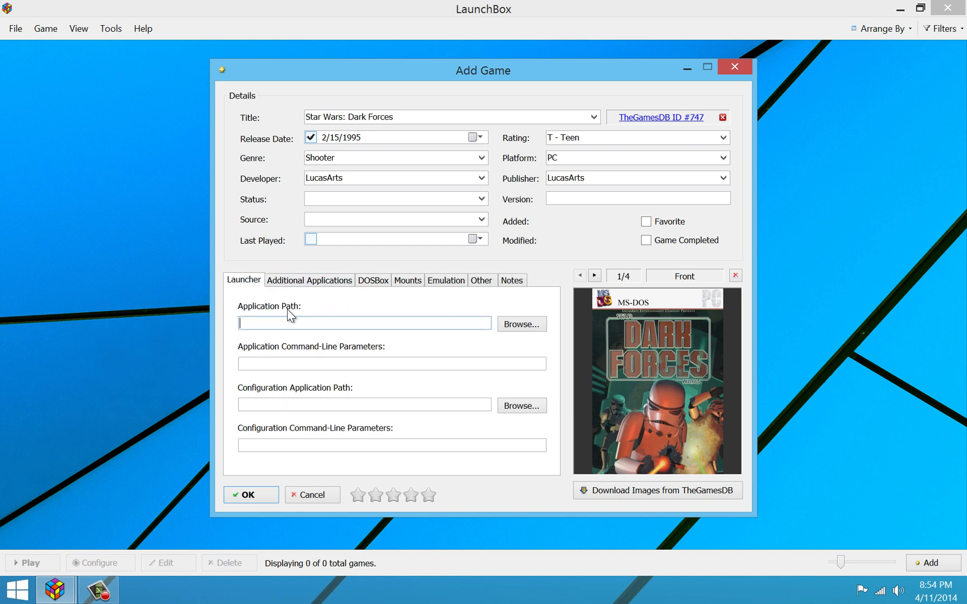
{"action": "left_click", "coordinate": [373, 280]}
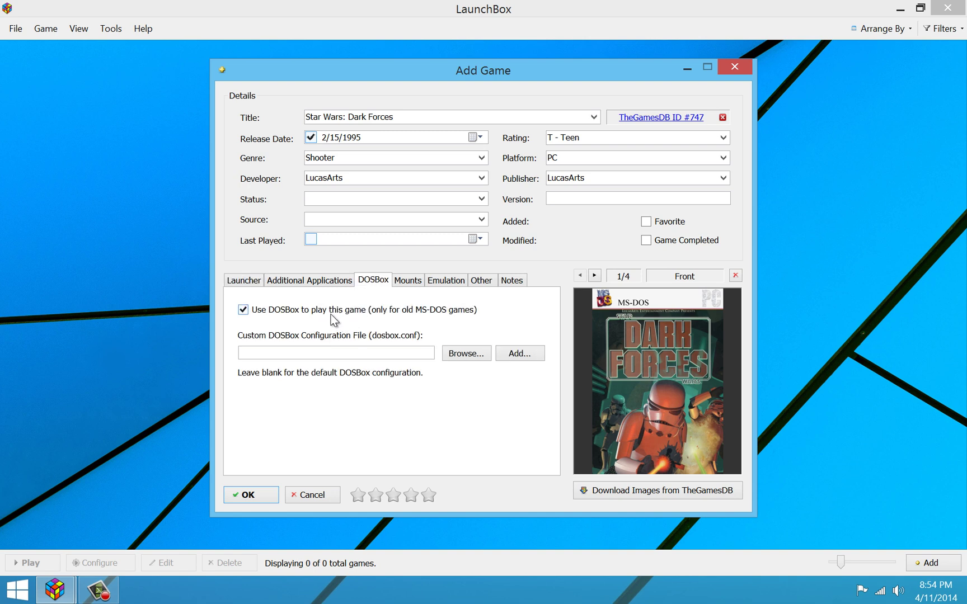
{"action": "left_click", "coordinate": [250, 282]}
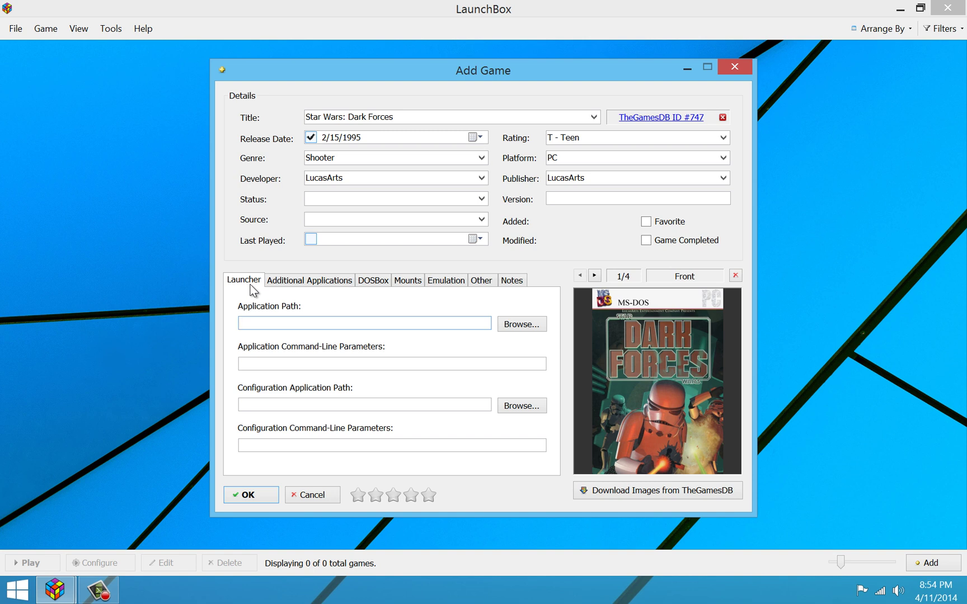
{"action": "left_click", "coordinate": [447, 284]}
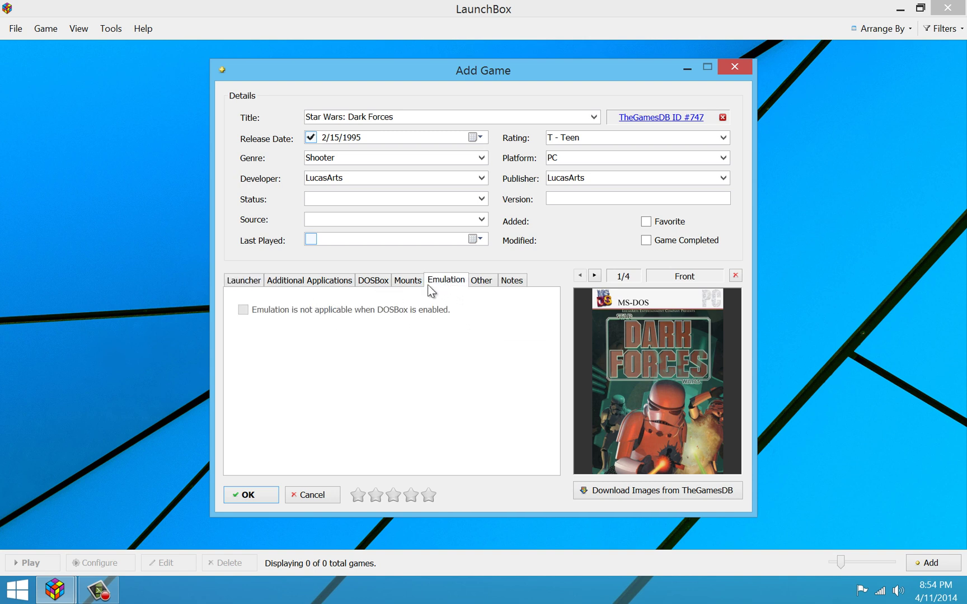
Check the drive mounts, save the new Star Wars: Dark Forces entry, and open it in DOSBox.
{"action": "left_click", "coordinate": [417, 283]}
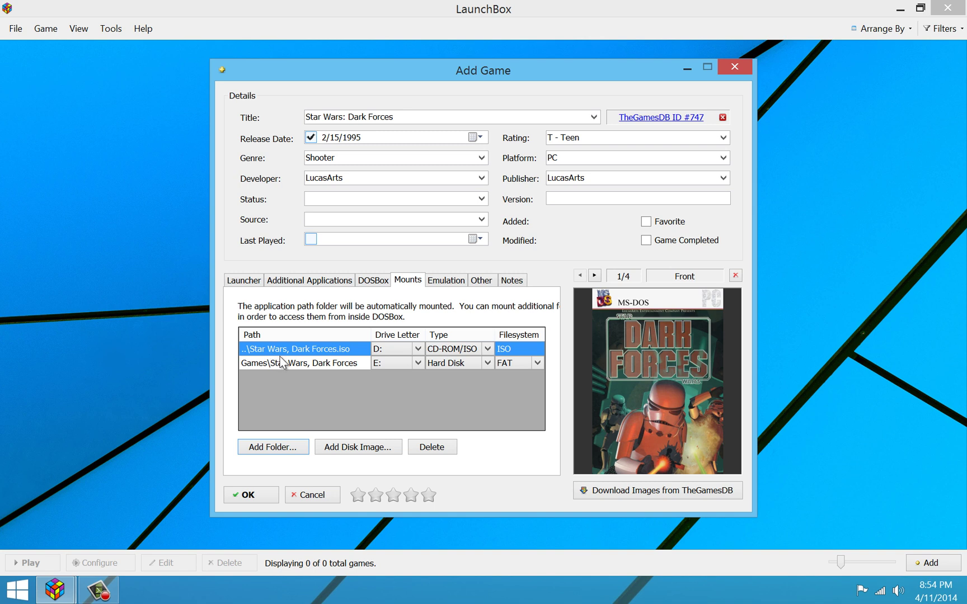
{"action": "left_click", "coordinate": [251, 495]}
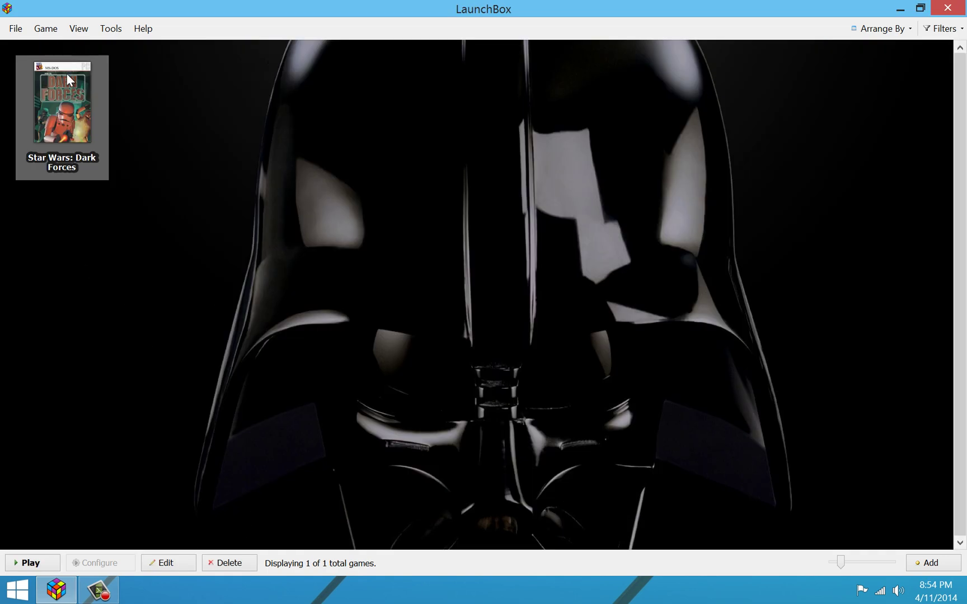
{"action": "right_click", "coordinate": [71, 96]}
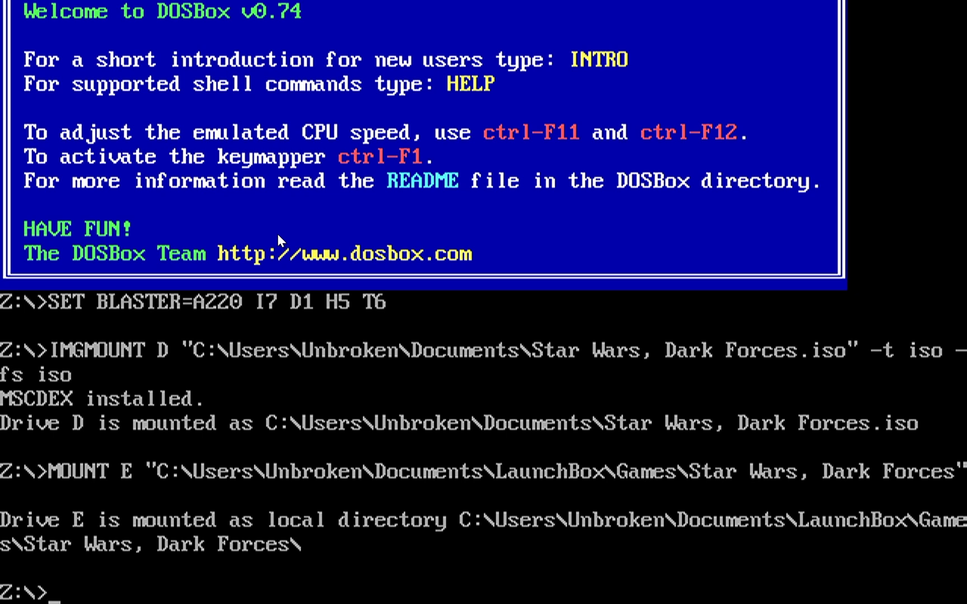
Check at the DOS prompt that both mounted drives, D: and E:, can be accessed.
{"action": "type", "text": "d:"}
{"action": "key", "text": "Return"}
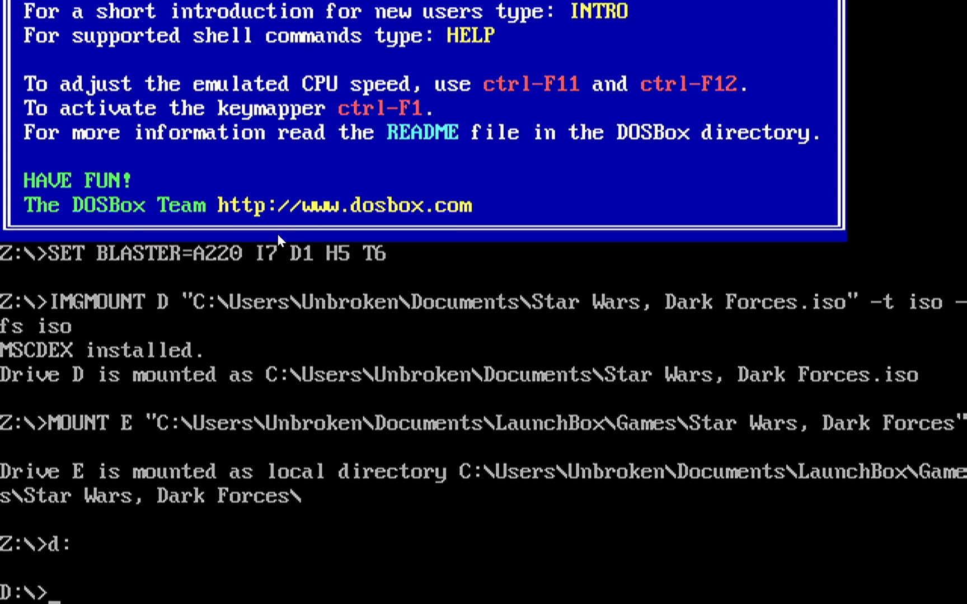
{"action": "type", "text": "e:"}
{"action": "key", "text": "Return"}
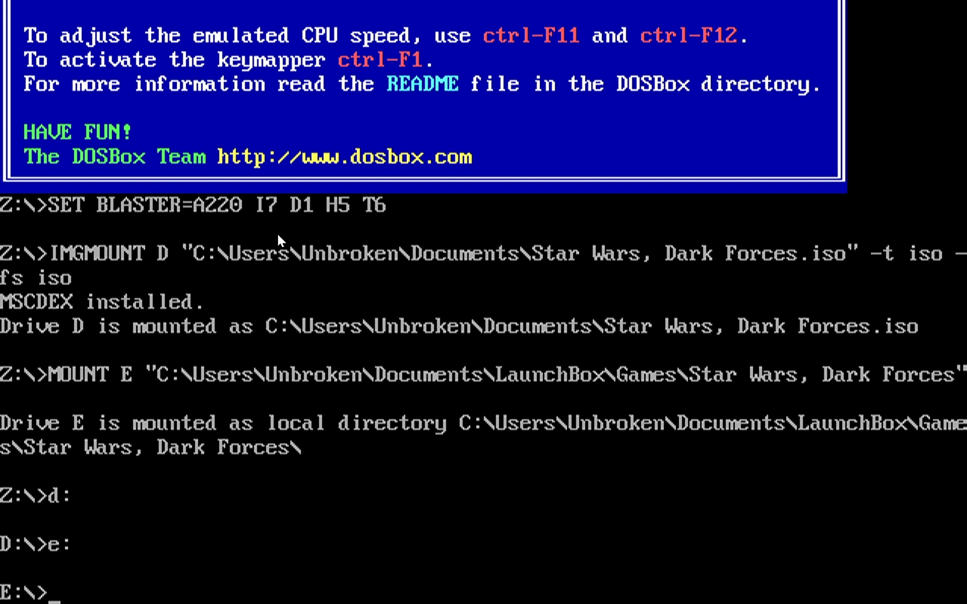
Switch to drive D: and run the game's install program.
{"action": "type", "text": "d:"}
{"action": "key", "text": "Return"}
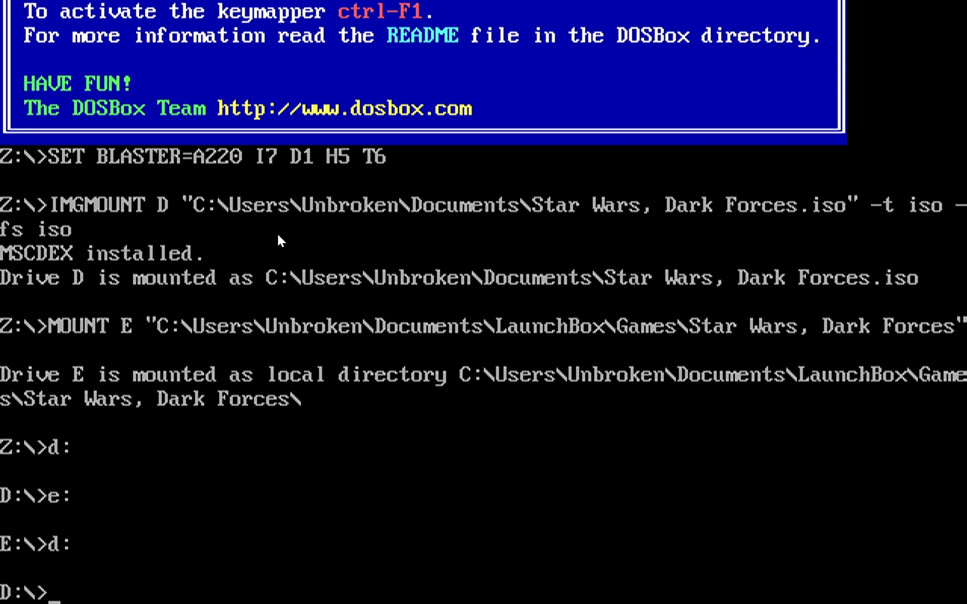
{"action": "type", "text": "install"}
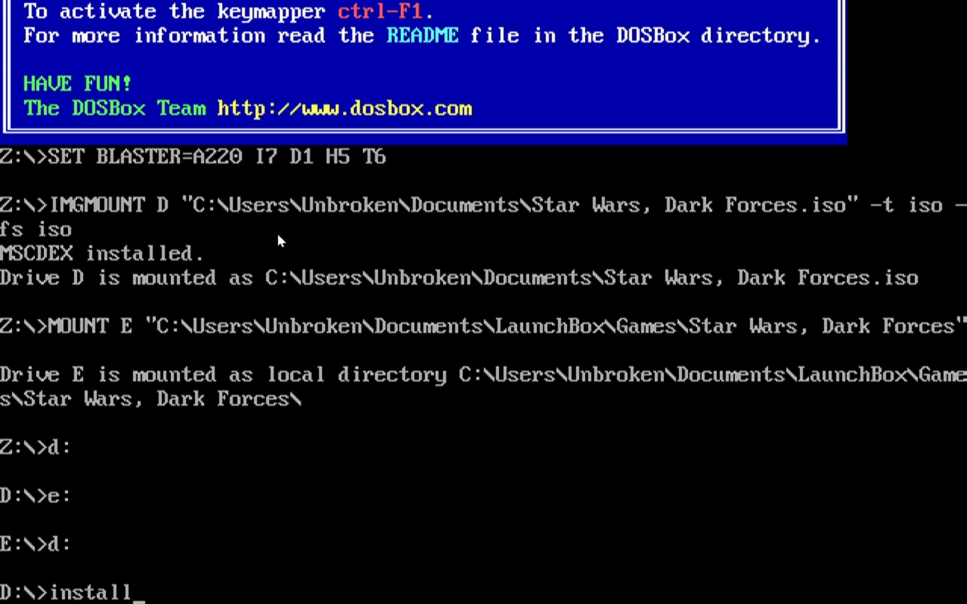
{"action": "key", "text": "Return"}
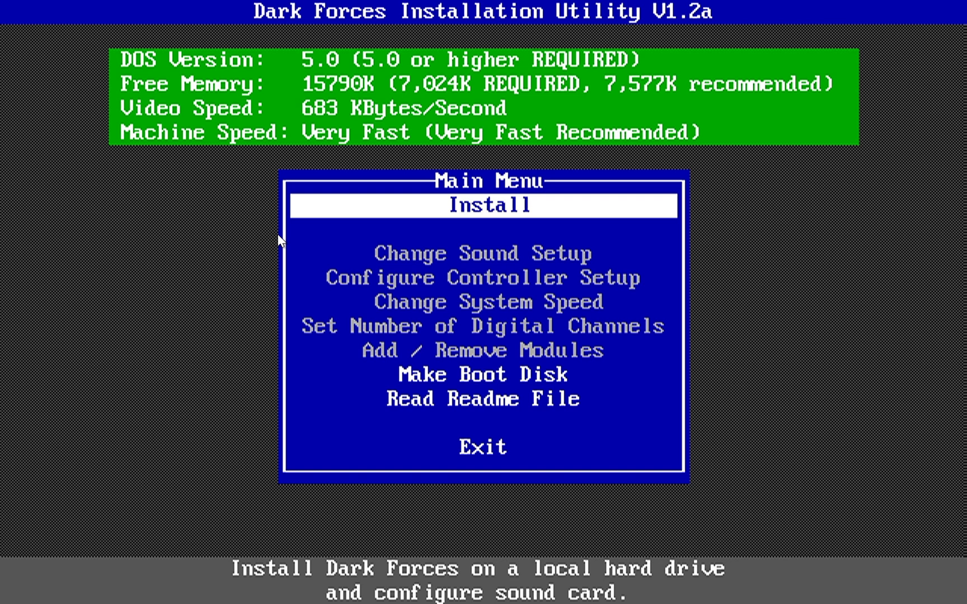
Run a Standard Install of Dark Forces with E:\DARK as the destination path.
{"action": "key", "text": "Return"}
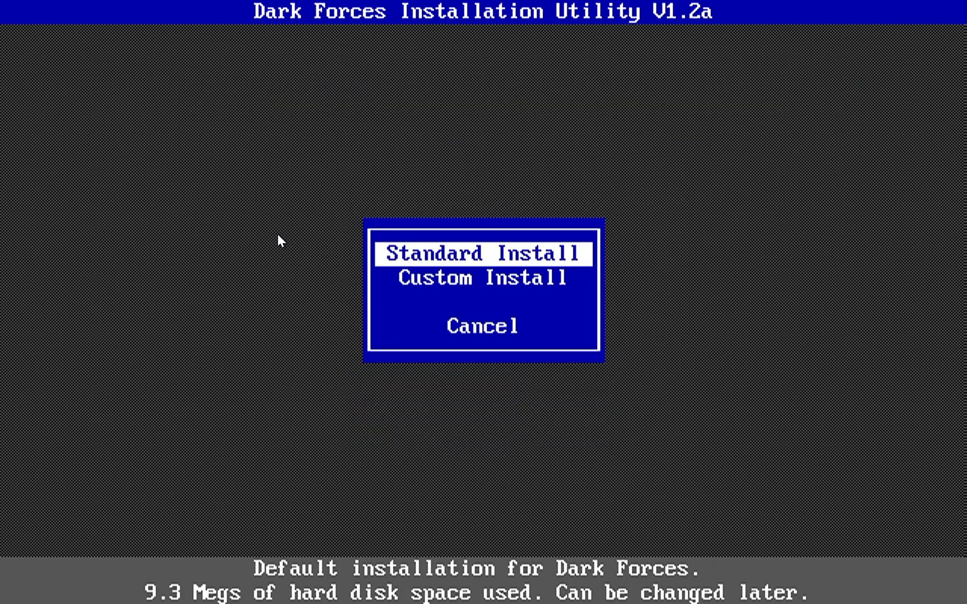
{"action": "key", "text": "Return"}
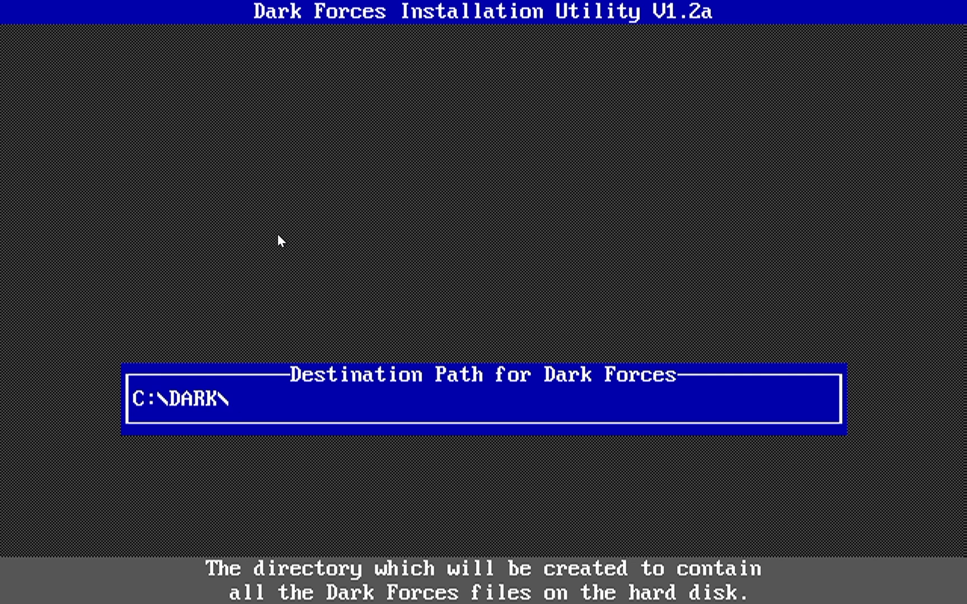
{"action": "key", "text": "BackSpace"}
{"action": "key", "text": "BackSpace"}
{"action": "key", "text": "BackSpace"}
{"action": "key", "text": "BackSpace"}
{"action": "key", "text": "BackSpace"}
{"action": "key", "text": "BackSpace"}
{"action": "key", "text": "BackSpace"}
{"action": "key", "text": "BackSpace"}
{"action": "type", "text": "E:"}
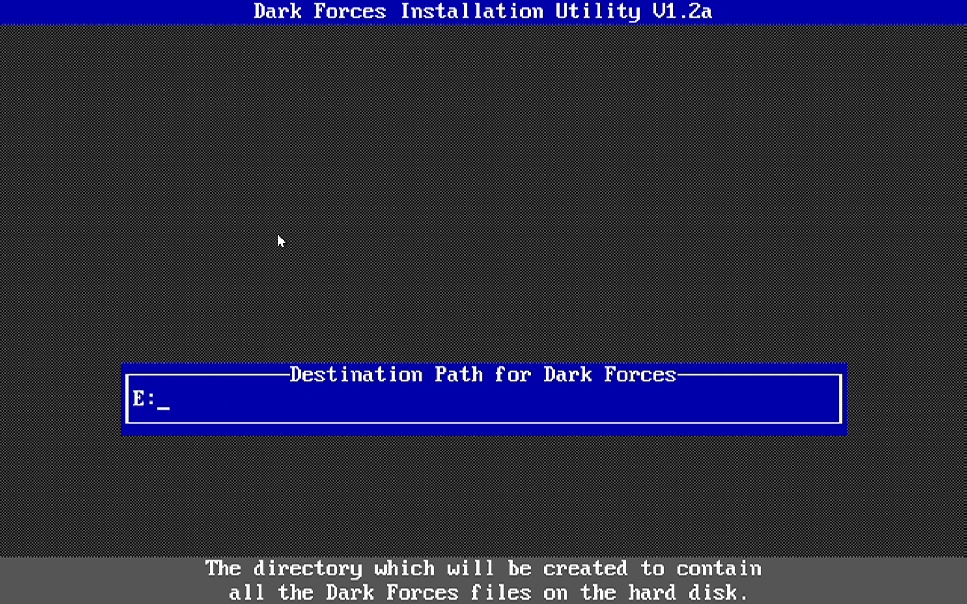
{"action": "type", "text": "\\DARK"}
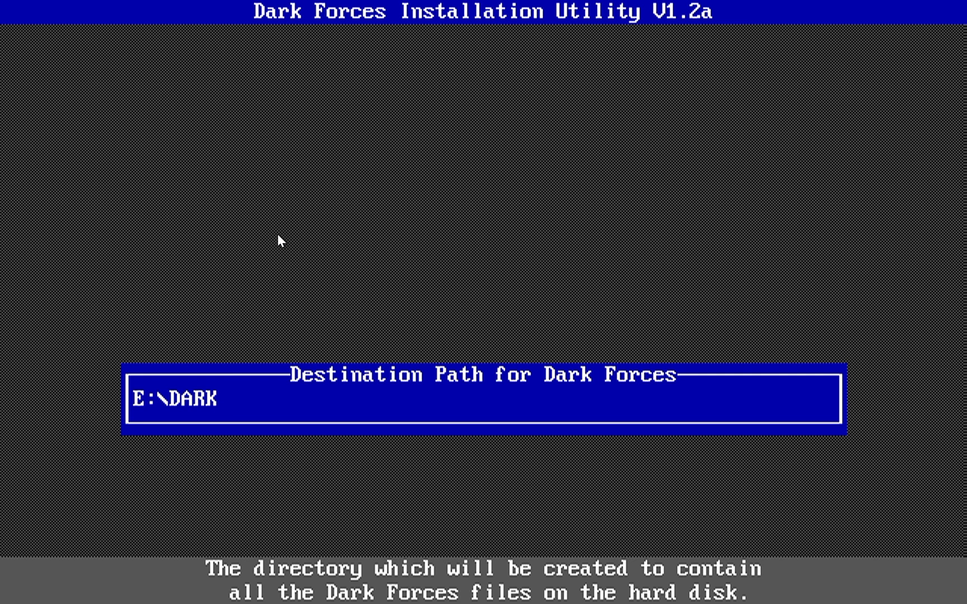
{"action": "key", "text": "Return"}
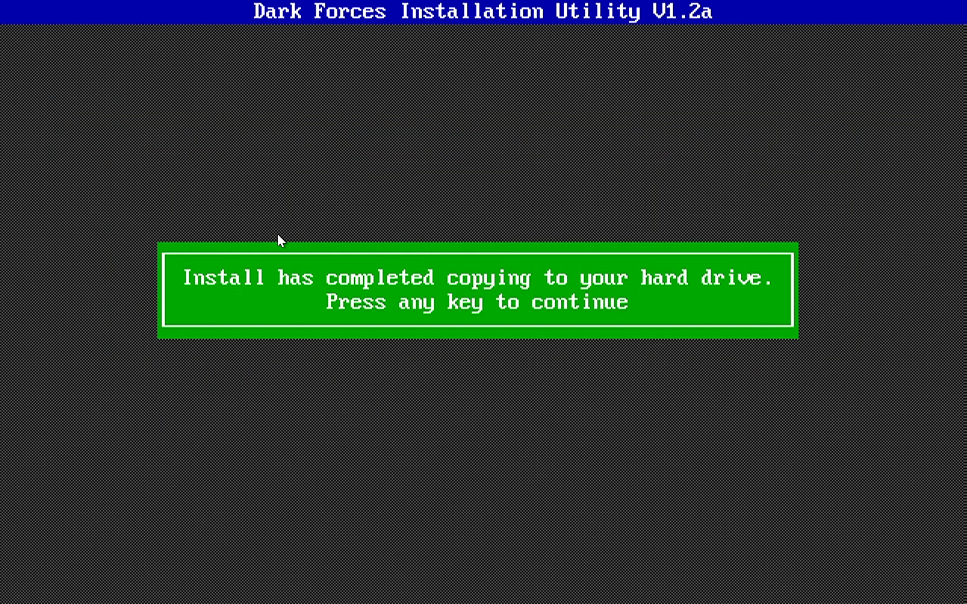
Continue to the sound configuration utility and run Express Setup to detect the sound card.
{"action": "key", "text": "Return"}
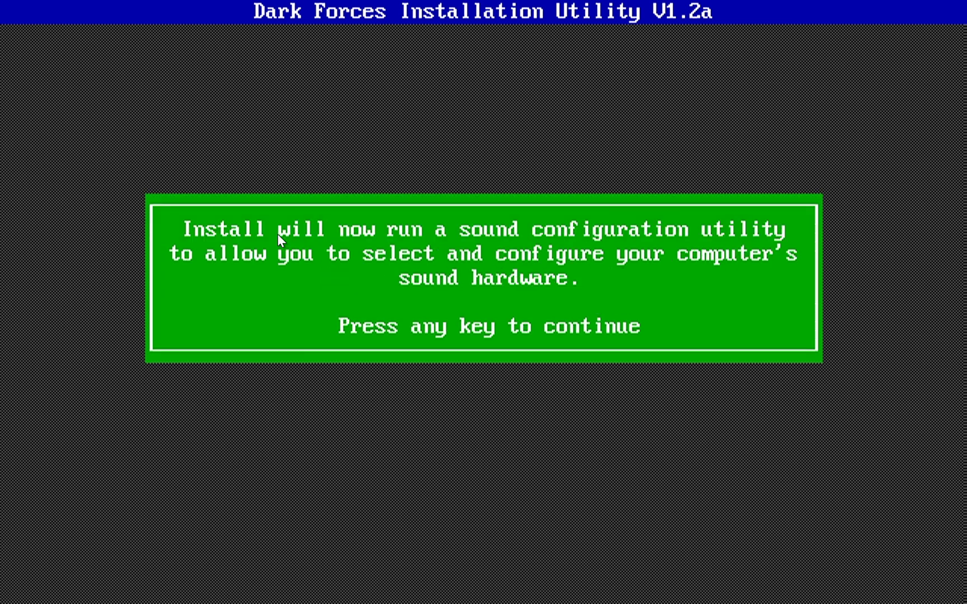
{"action": "key", "text": "Return"}
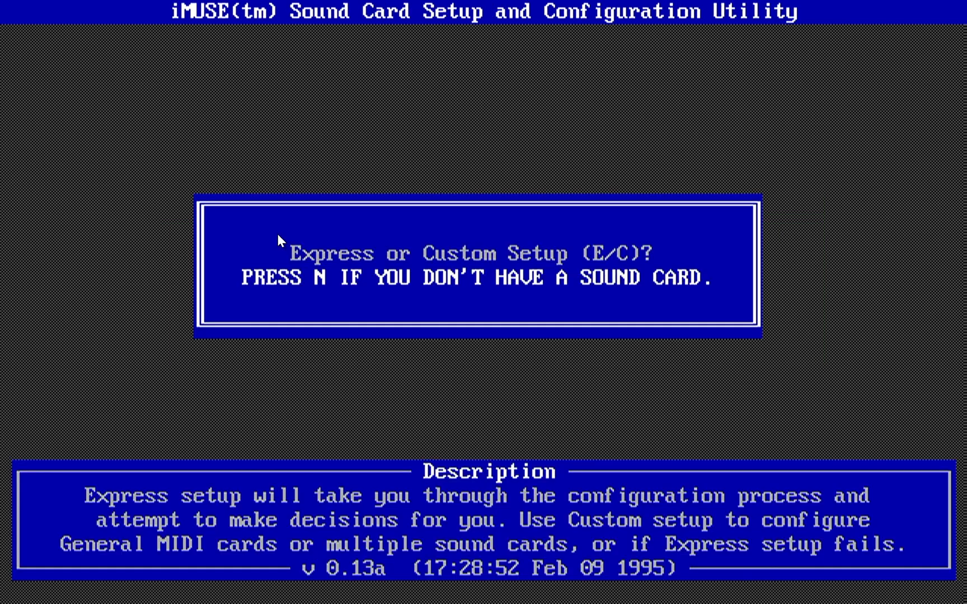
{"action": "key", "text": "e"}
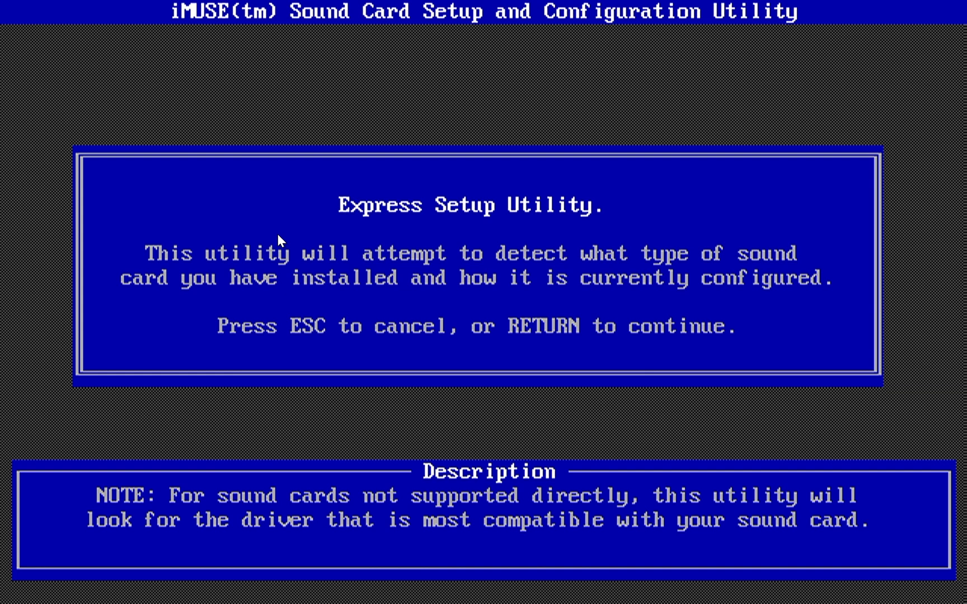
{"action": "key", "text": "Return"}
{"action": "key", "text": "Return"}
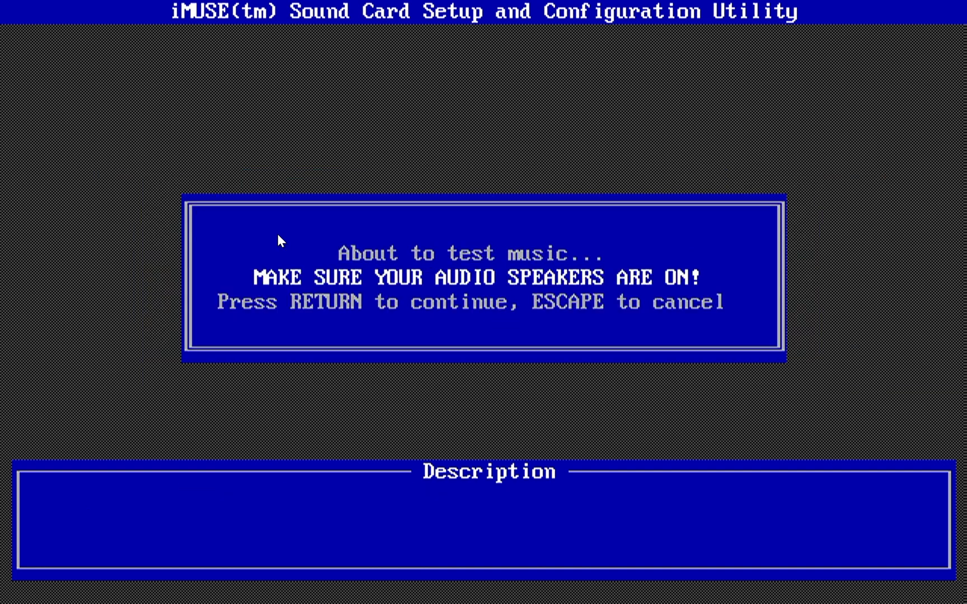
Run the music, digital sound and stereo tests, answer yes to each, and keep the sound settings.
{"action": "key", "text": "Return"}
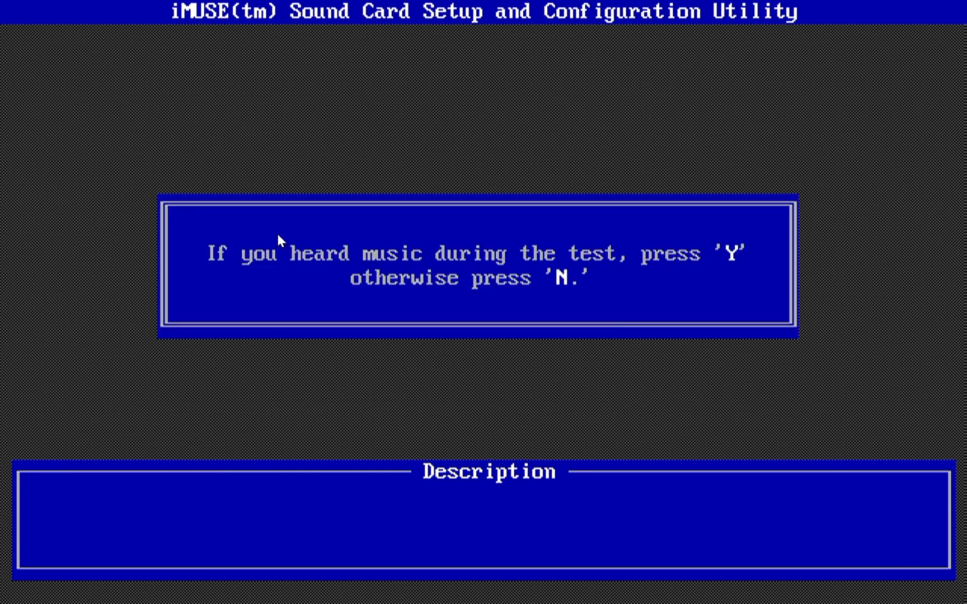
{"action": "key", "text": "y"}
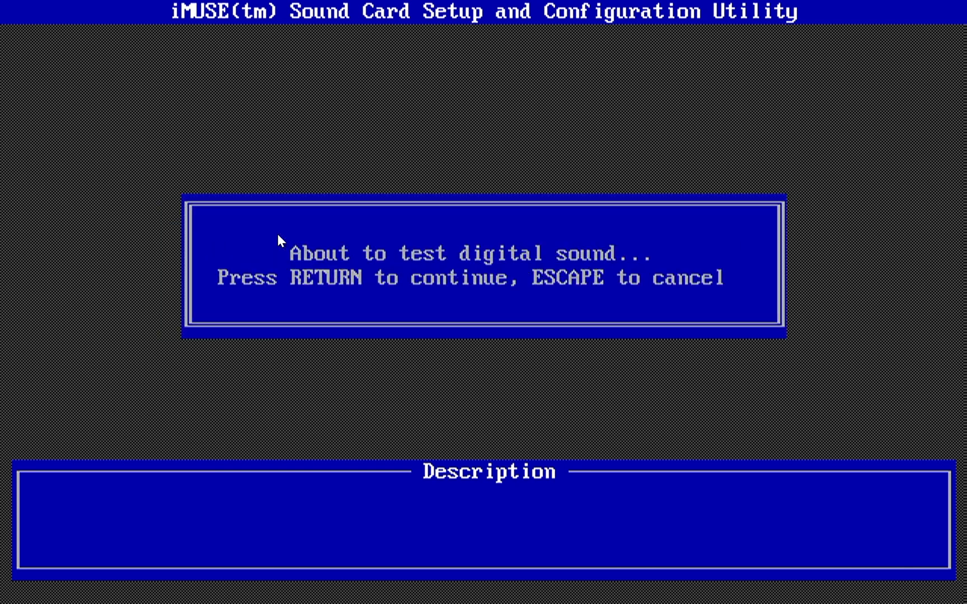
{"action": "key", "text": "Return"}
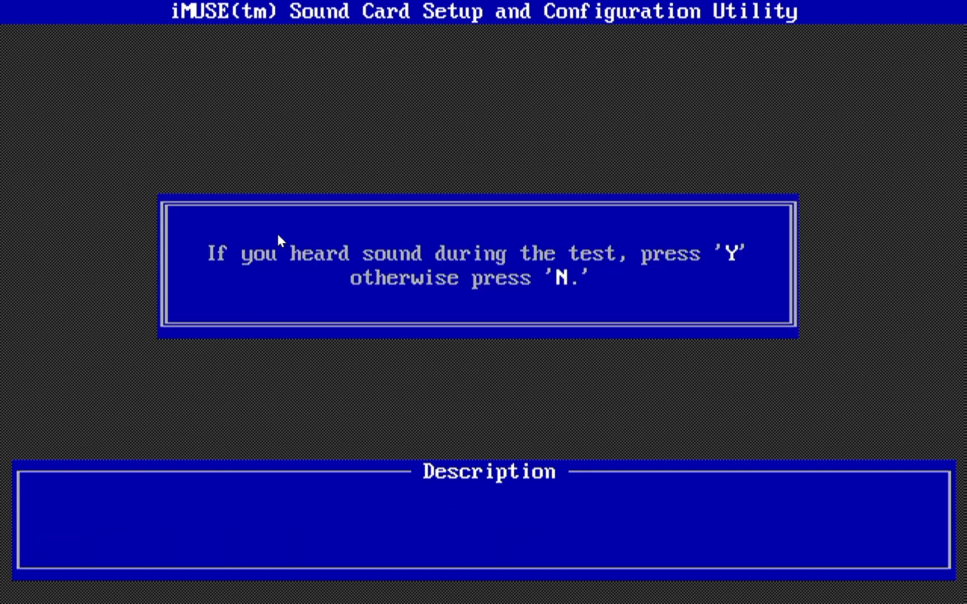
{"action": "key", "text": "y"}
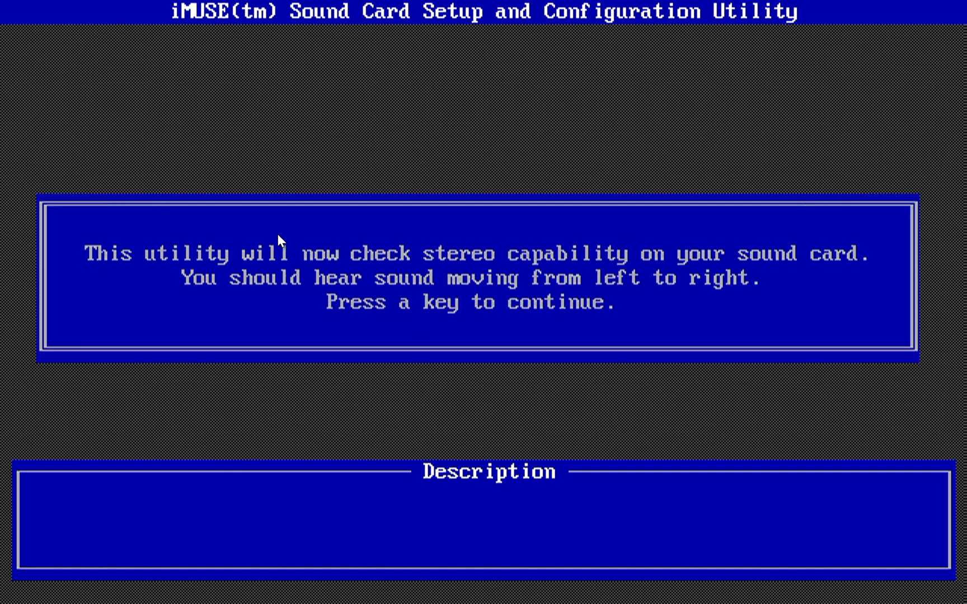
{"action": "key", "text": "Return"}
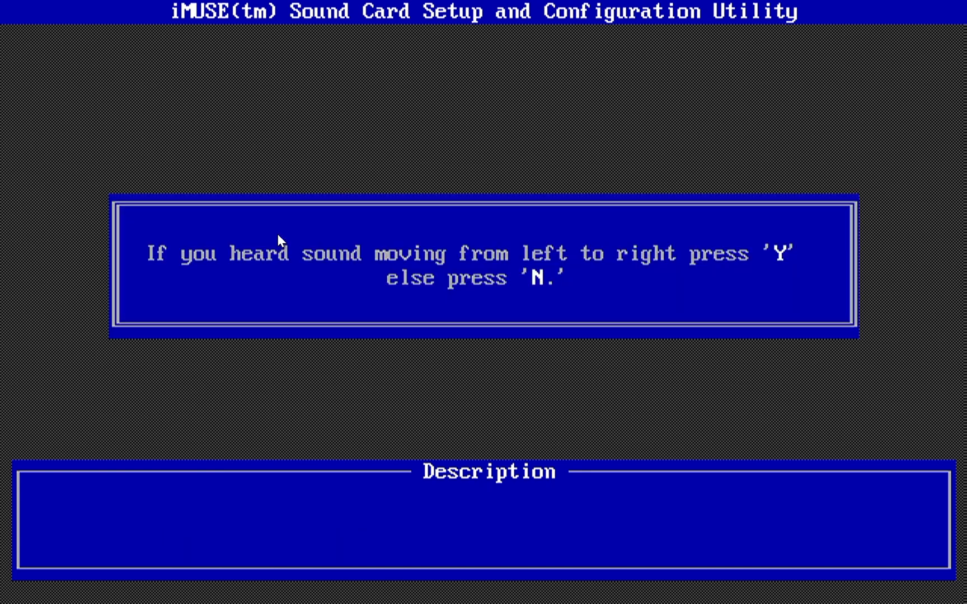
{"action": "key", "text": "y"}
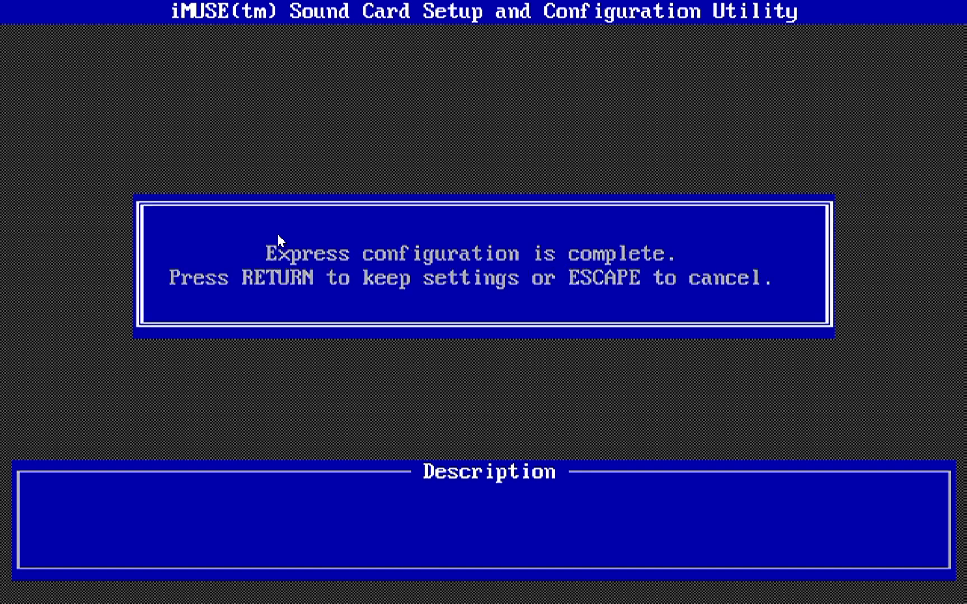
{"action": "key", "text": "Return"}
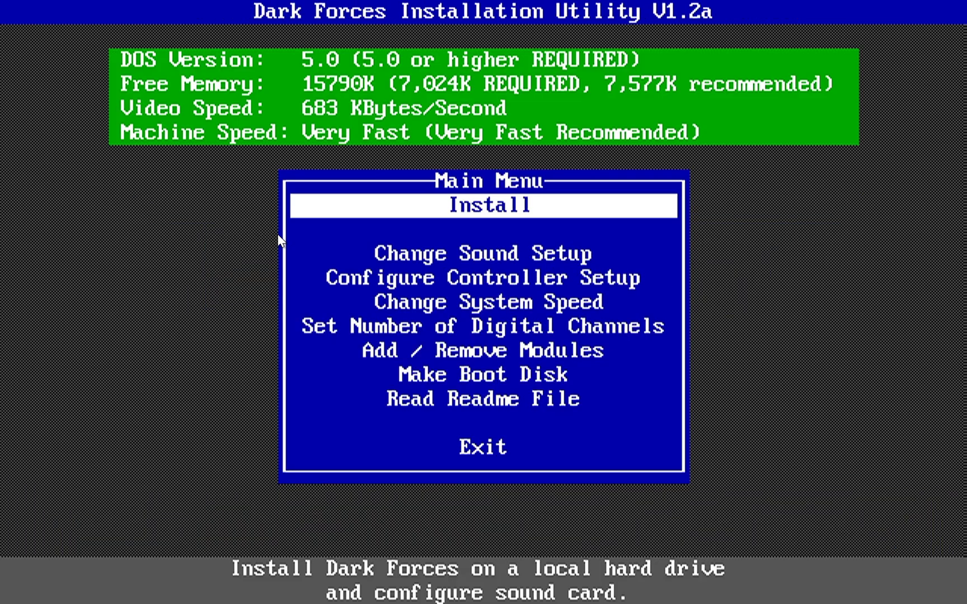
Exit the Dark Forces installation utility without creating a floppy boot disk.
{"action": "key", "text": "Down"}
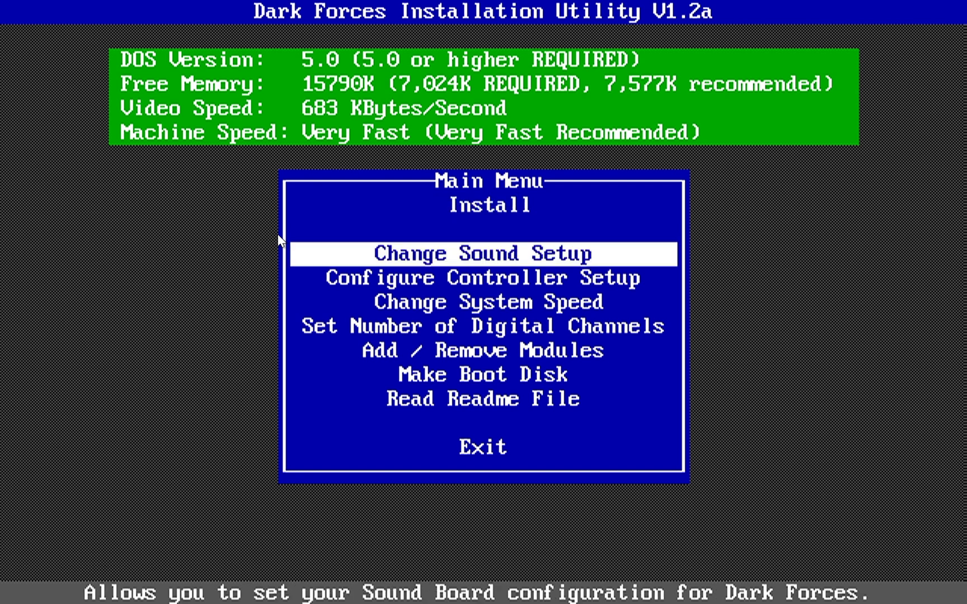
{"action": "key", "text": "Down"}
{"action": "key", "text": "Down"}
{"action": "key", "text": "Down"}
{"action": "key", "text": "Down"}
{"action": "key", "text": "Down"}
{"action": "key", "text": "Down"}
{"action": "key", "text": "Down"}
{"action": "key", "text": "Down"}
{"action": "key", "text": "Up"}
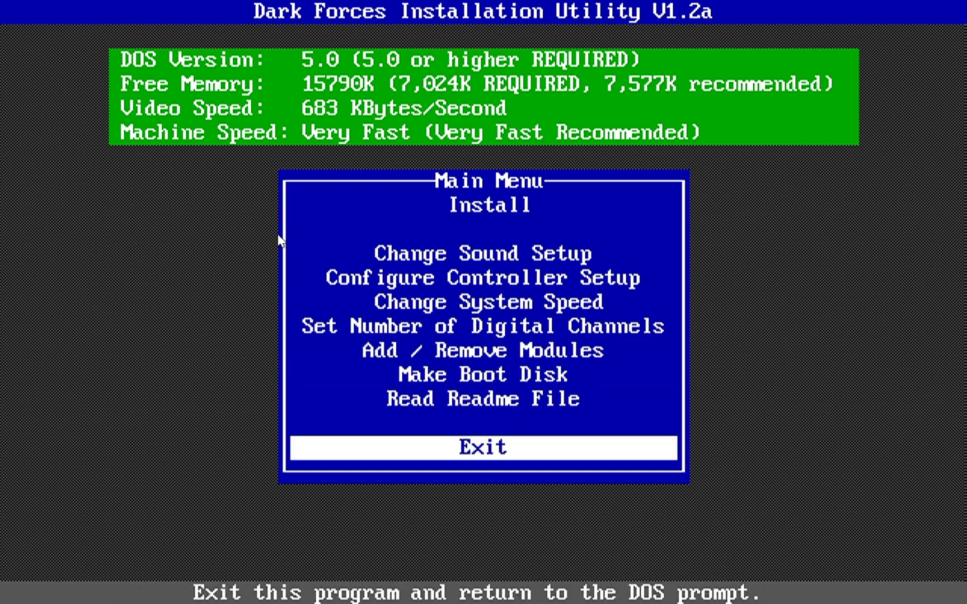
{"action": "key", "text": "Return"}
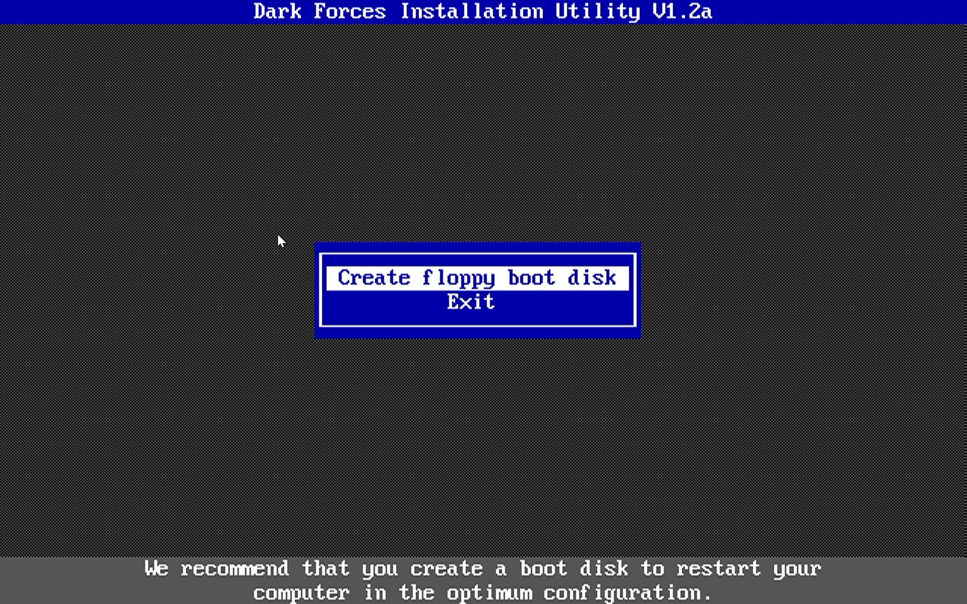
{"action": "key", "text": "Down"}
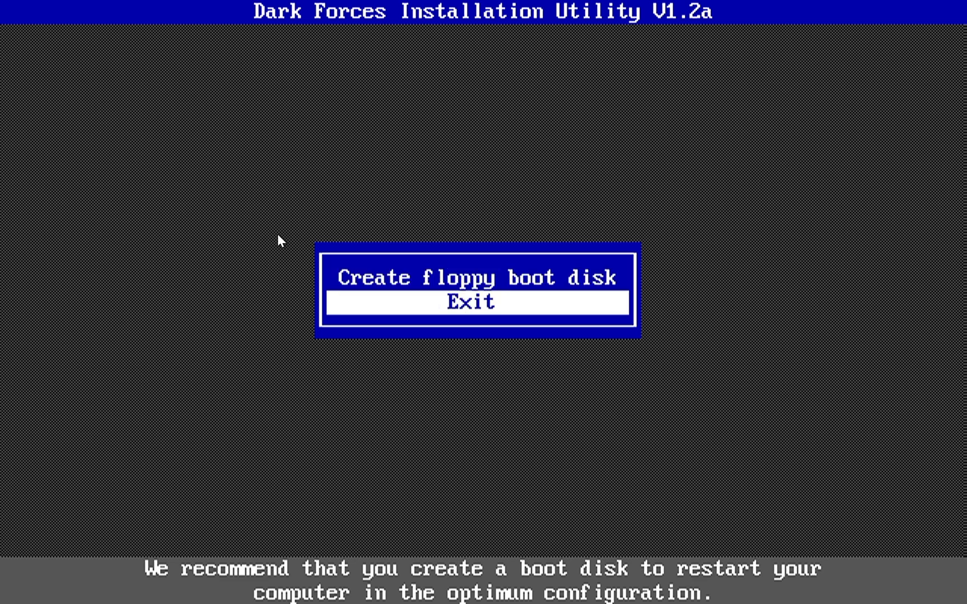
{"action": "key", "text": "Return"}
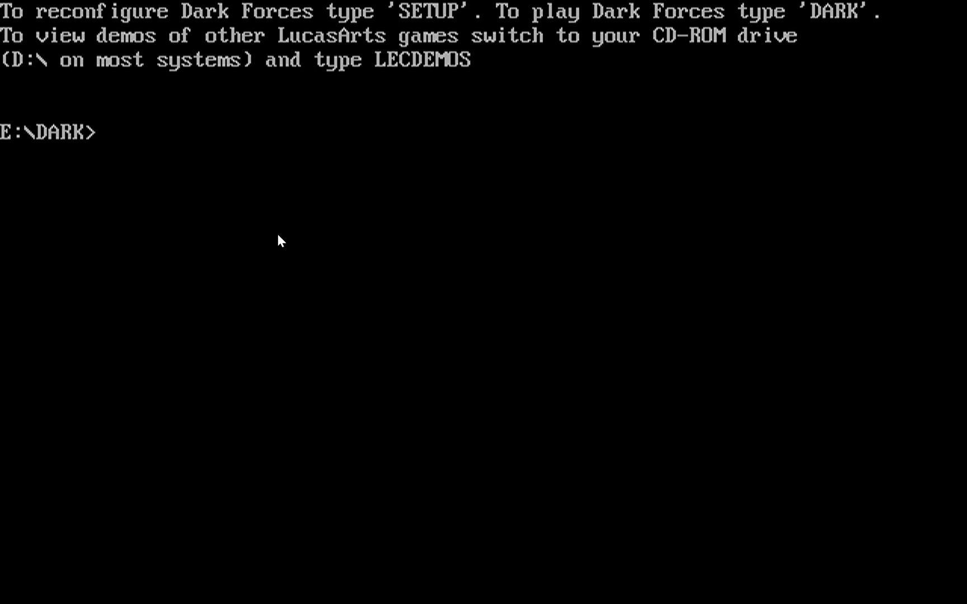
Launch the game from E:\DARK with the DARK command and decline the agent name entry.
{"action": "type", "text": "DARK"}
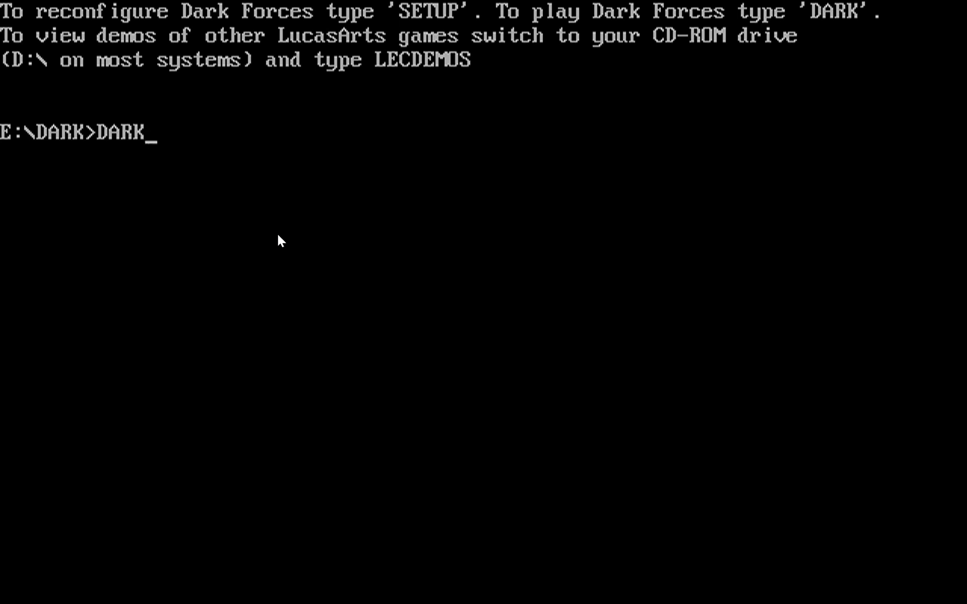
{"action": "key", "text": "Return"}
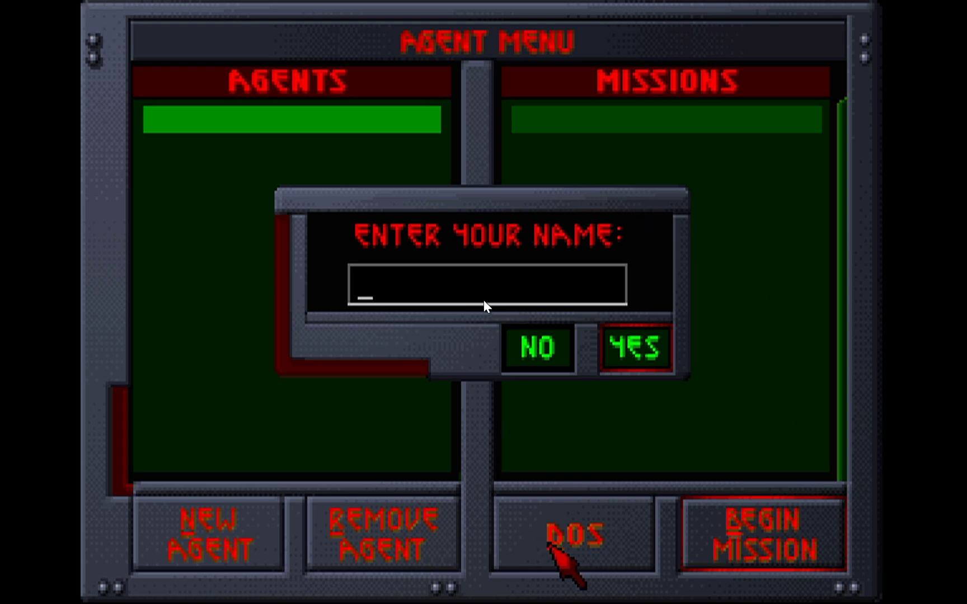
{"action": "left_click", "coordinate": [536, 352]}
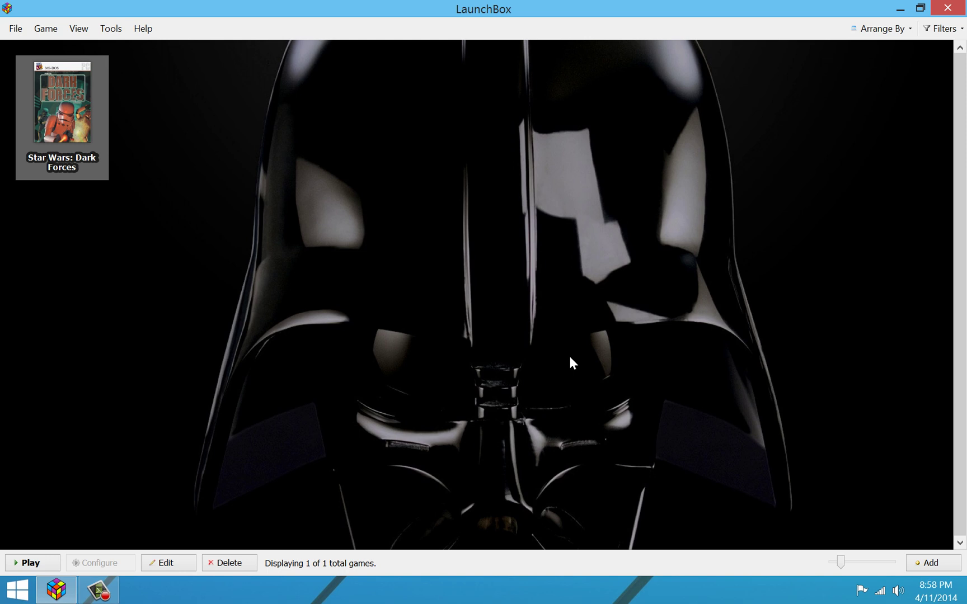
Open the Star Wars: Dark Forces entry for editing in LaunchBox and review its disk image and game folder mounts.
{"action": "right_click", "coordinate": [71, 84]}
{"action": "left_click", "coordinate": [108, 200]}
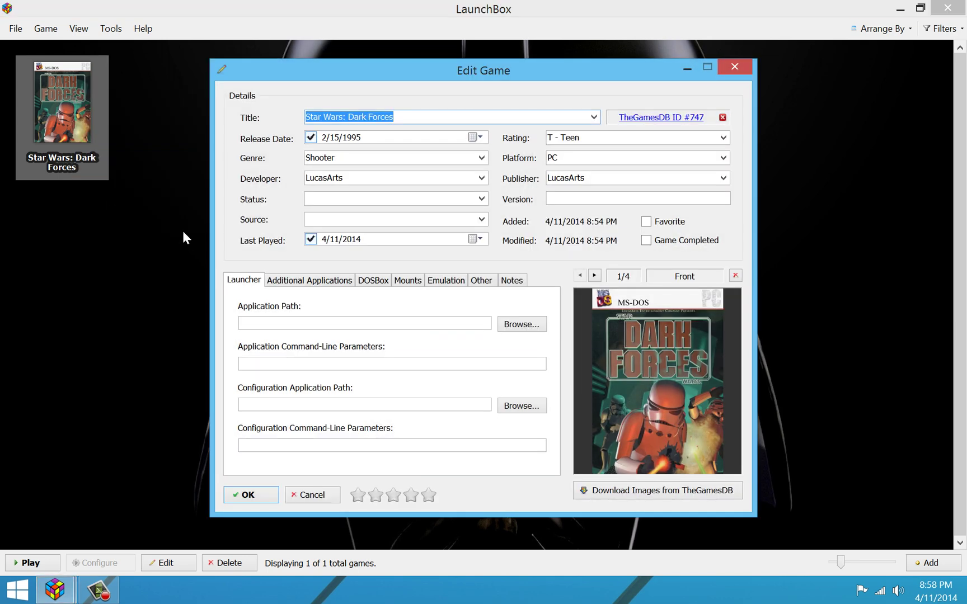
{"action": "left_click", "coordinate": [407, 280]}
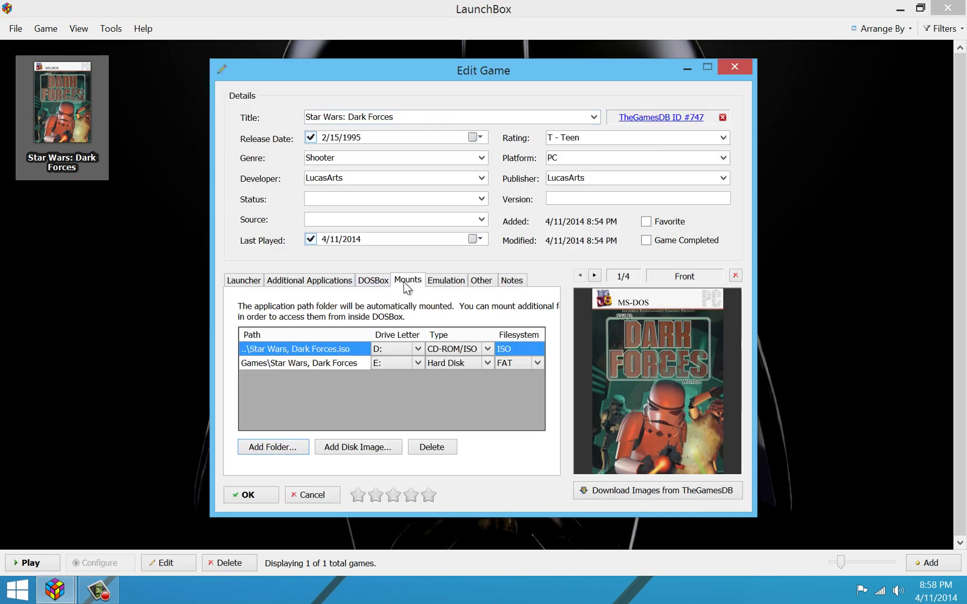
{"action": "left_click", "coordinate": [349, 365]}
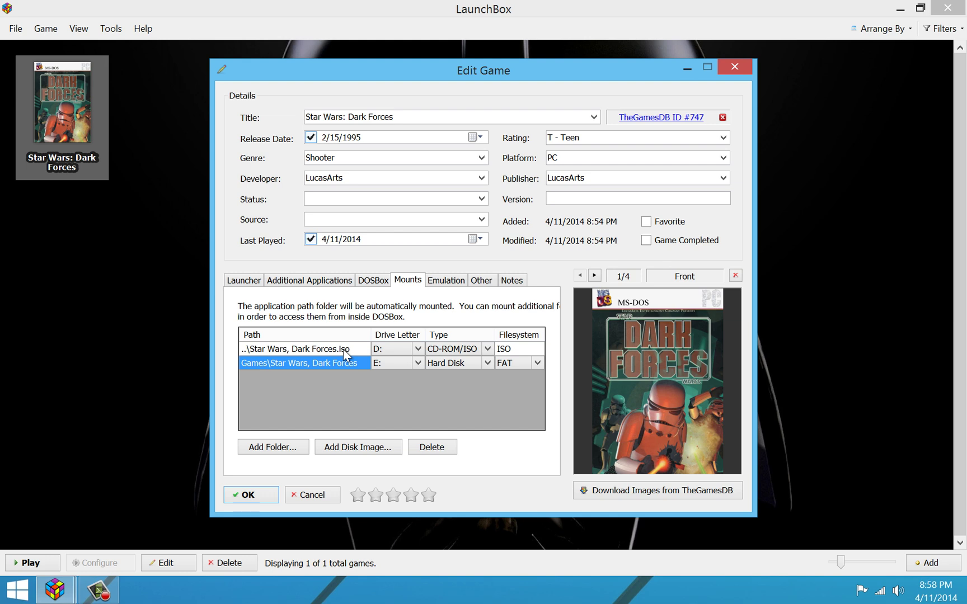
Delete the game folder's E: mount and set the application path to Games\Star Wars, Dark Forces\DARK\DARK.EXE.
{"action": "left_click", "coordinate": [422, 448]}
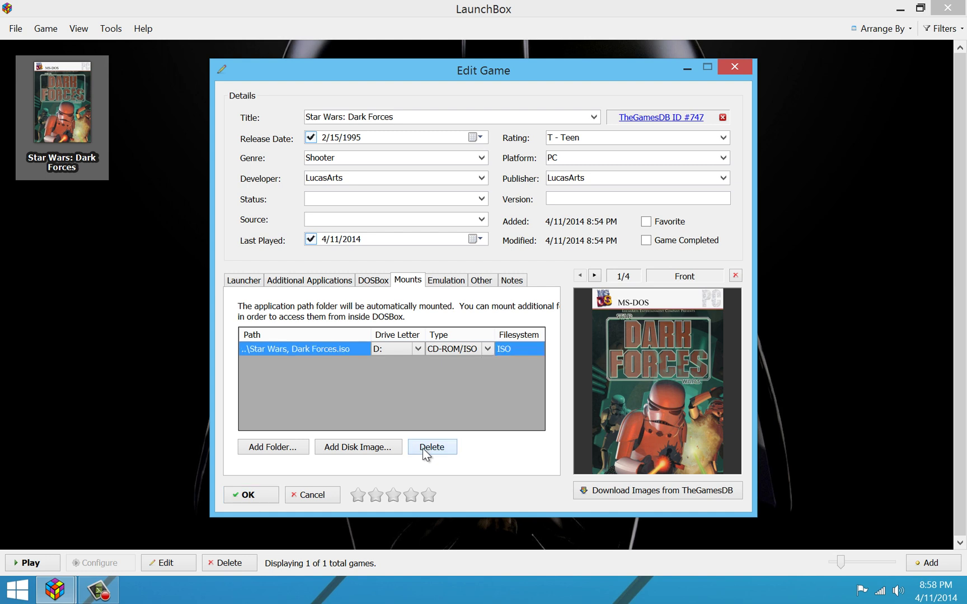
{"action": "left_click", "coordinate": [249, 282]}
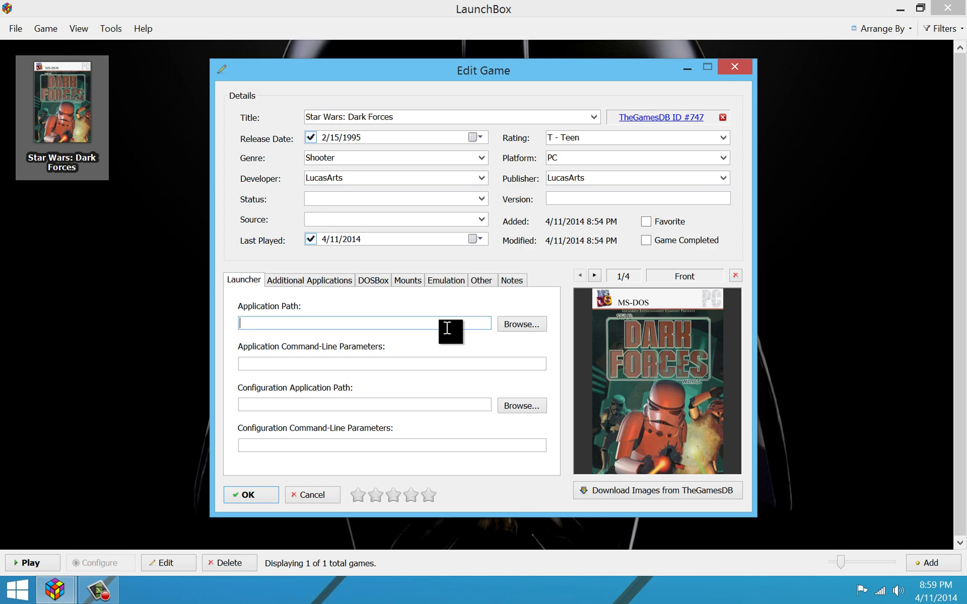
{"action": "left_click", "coordinate": [508, 328]}
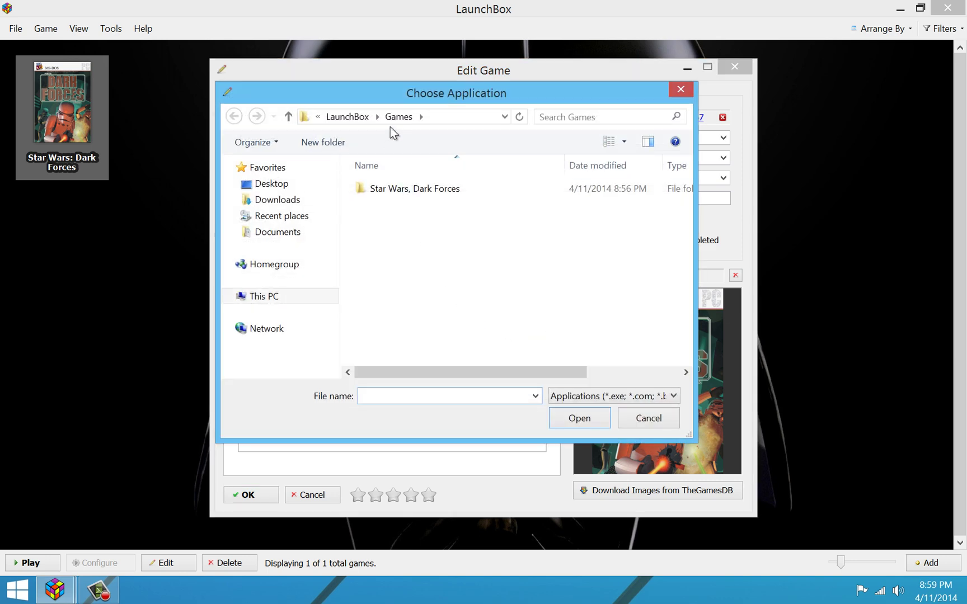
{"action": "double_click", "coordinate": [396, 191]}
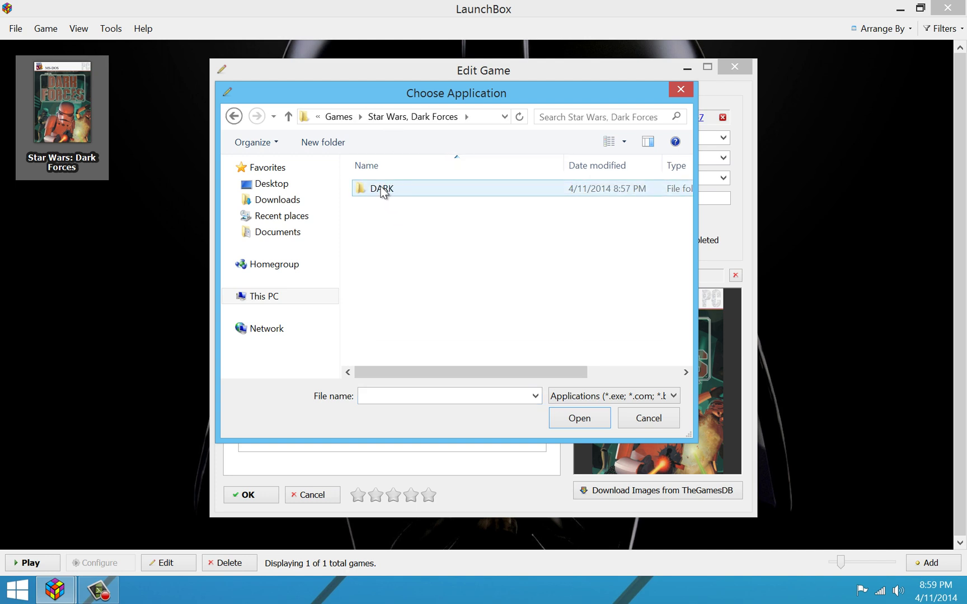
{"action": "double_click", "coordinate": [383, 190]}
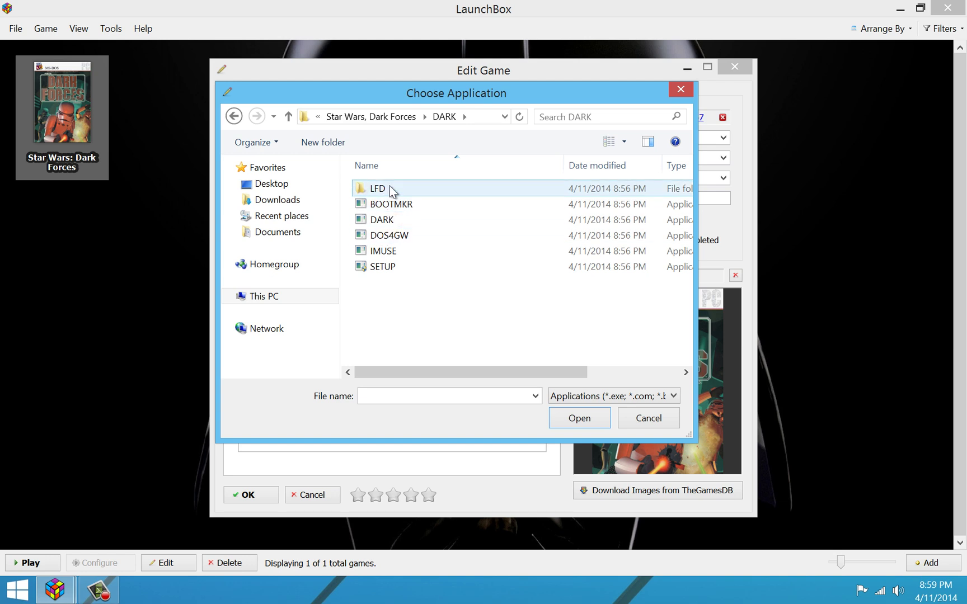
{"action": "left_click", "coordinate": [382, 224]}
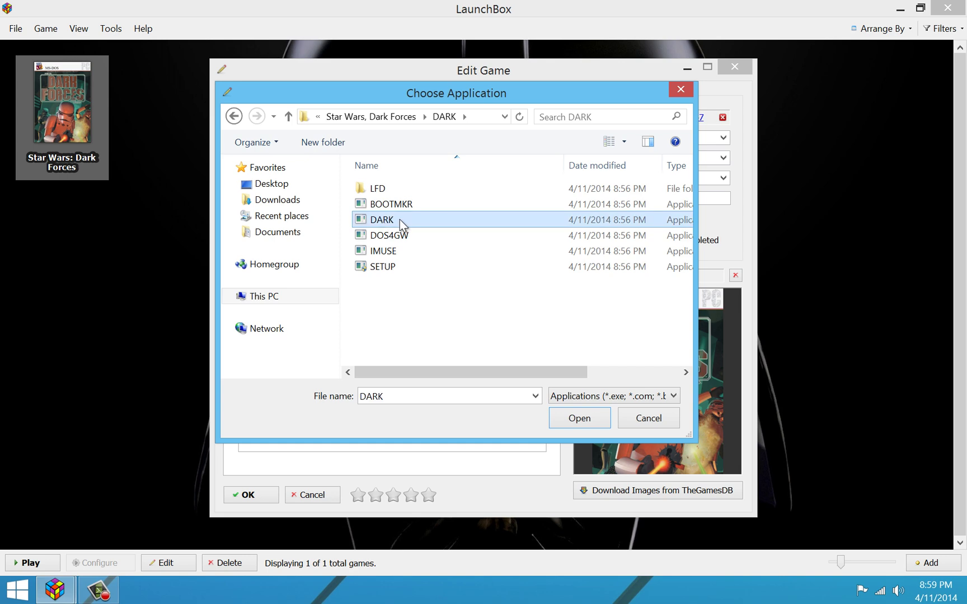
{"action": "double_click", "coordinate": [400, 219]}
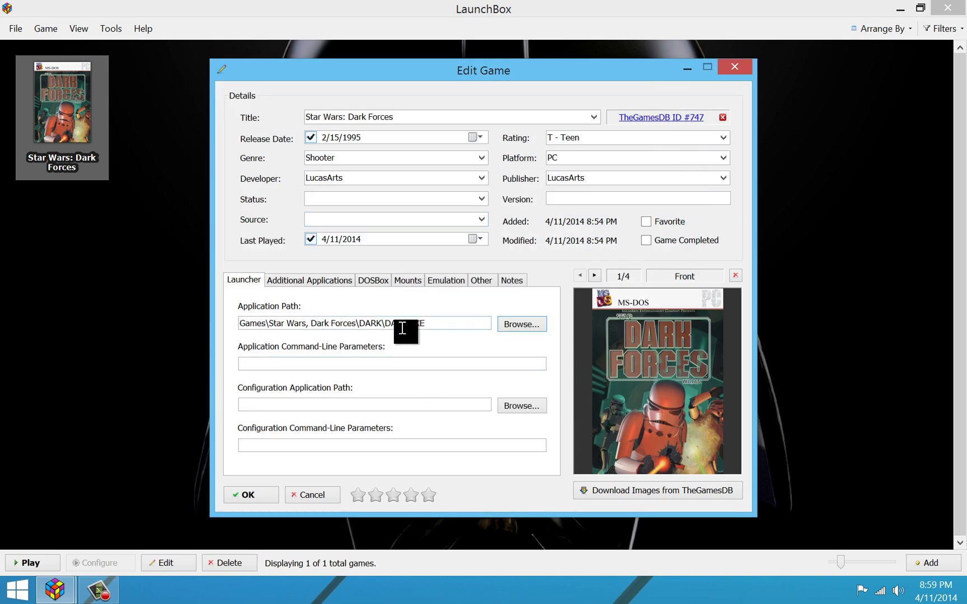
{"action": "left_click", "coordinate": [431, 322]}
Recheck the disk image mount and the application path, and save the Star Wars: Dark Forces entry.
{"action": "left_click", "coordinate": [413, 282]}
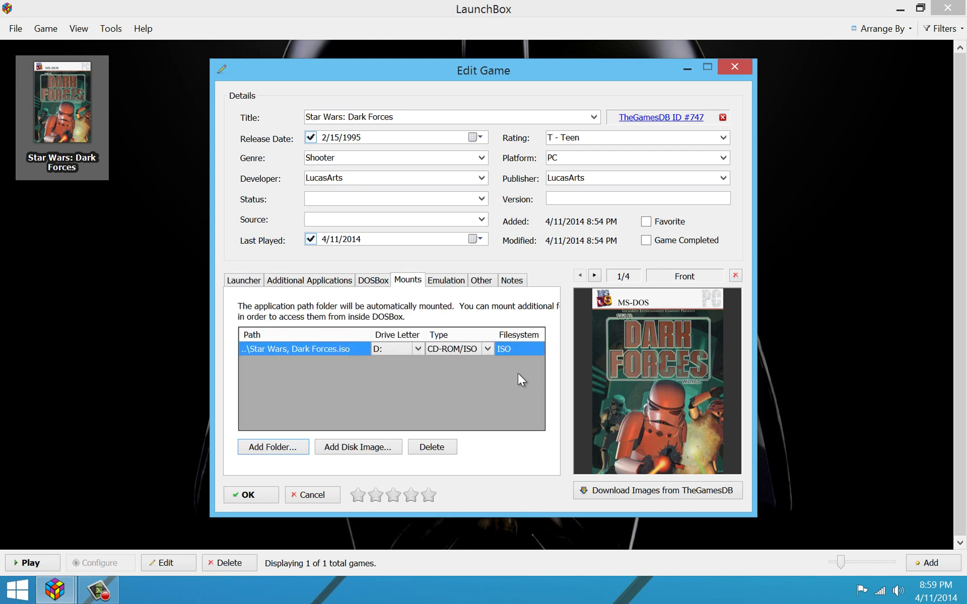
{"action": "left_click", "coordinate": [231, 278]}
{"action": "type", "text": ".EXE"}
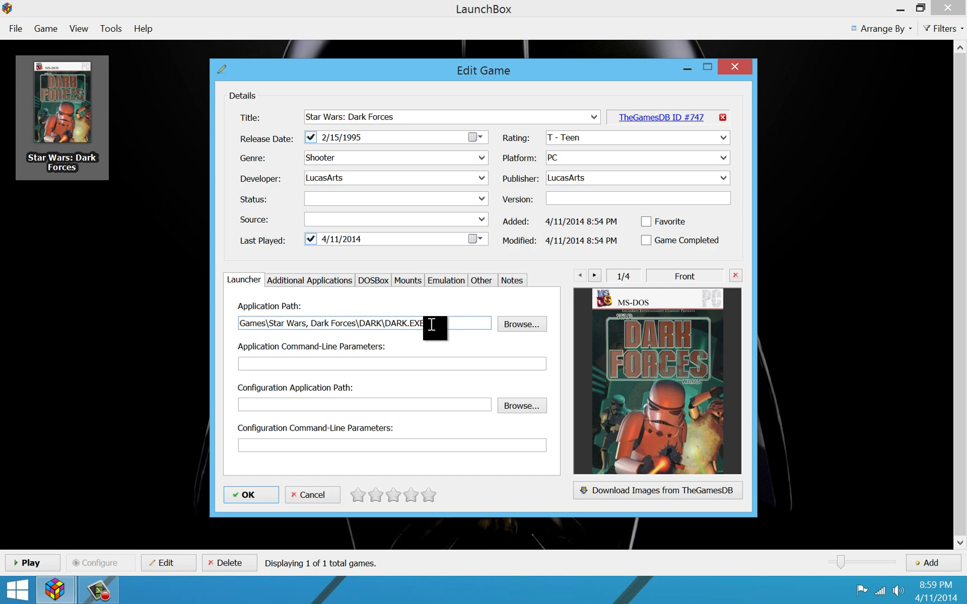
{"action": "left_click", "coordinate": [262, 495]}
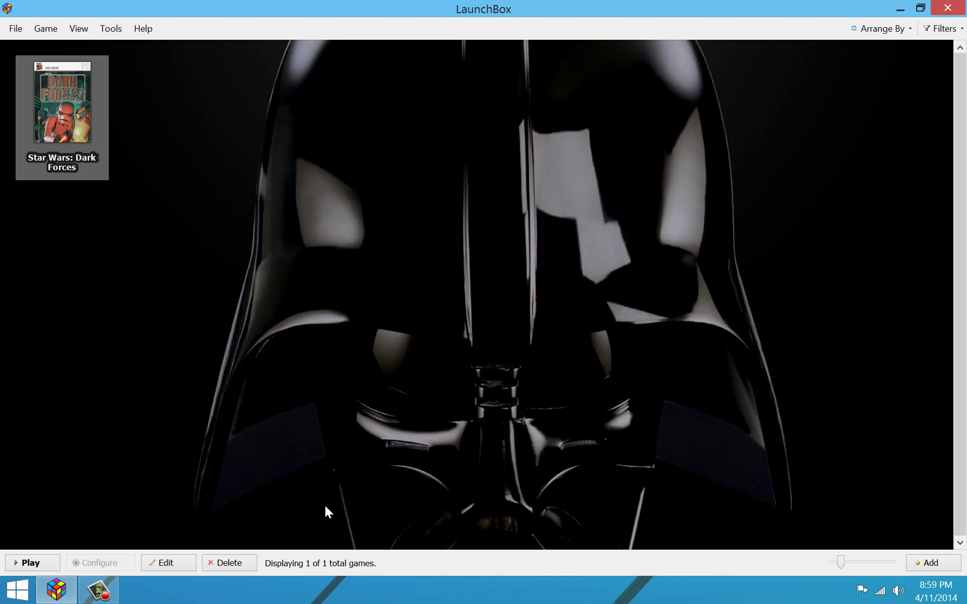
Launch Star Wars: Dark Forces from the library, decline the agent name entry and start quitting to DOS.
{"action": "double_click", "coordinate": [65, 108]}
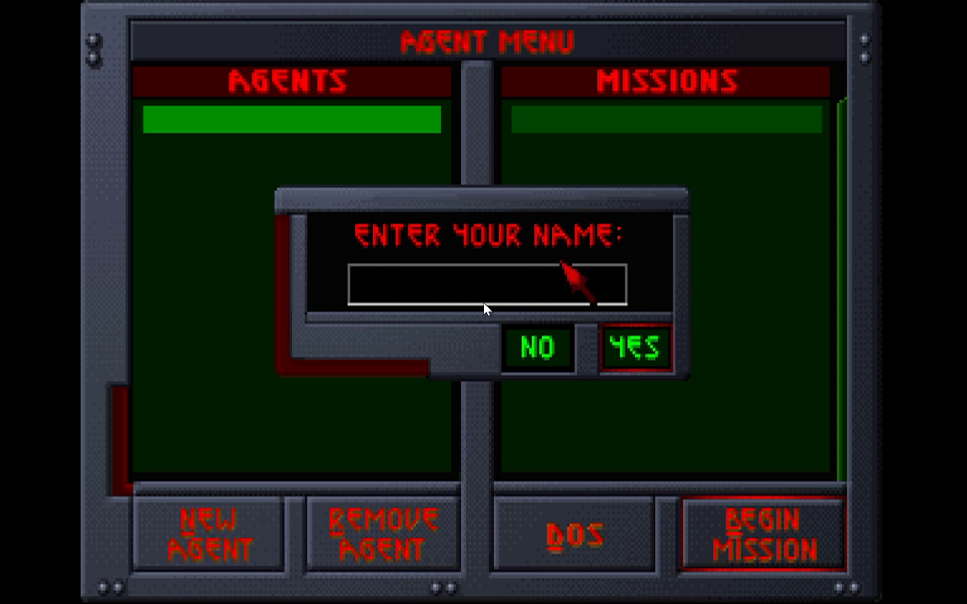
{"action": "left_click", "coordinate": [545, 358]}
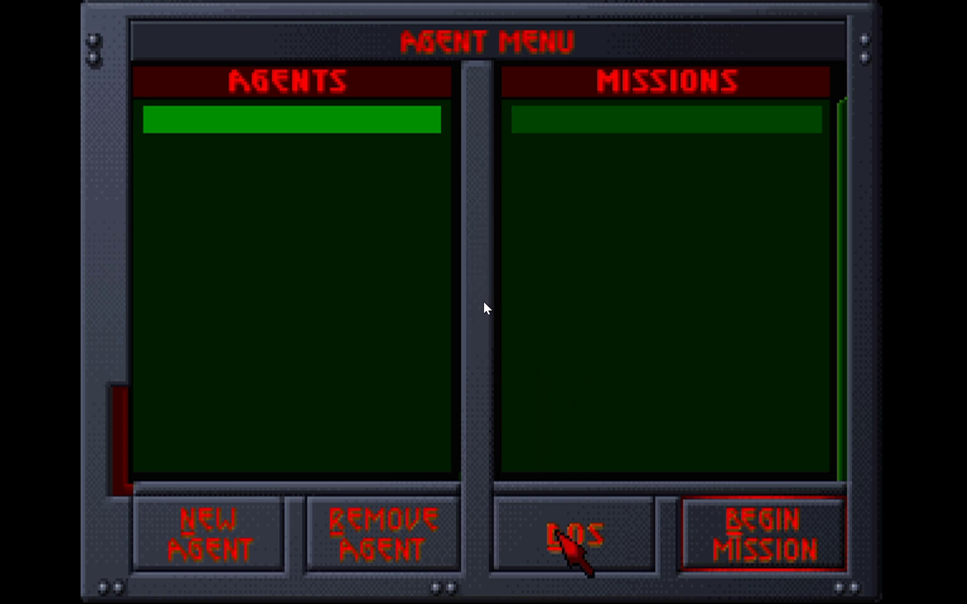
{"action": "left_click", "coordinate": [555, 526]}
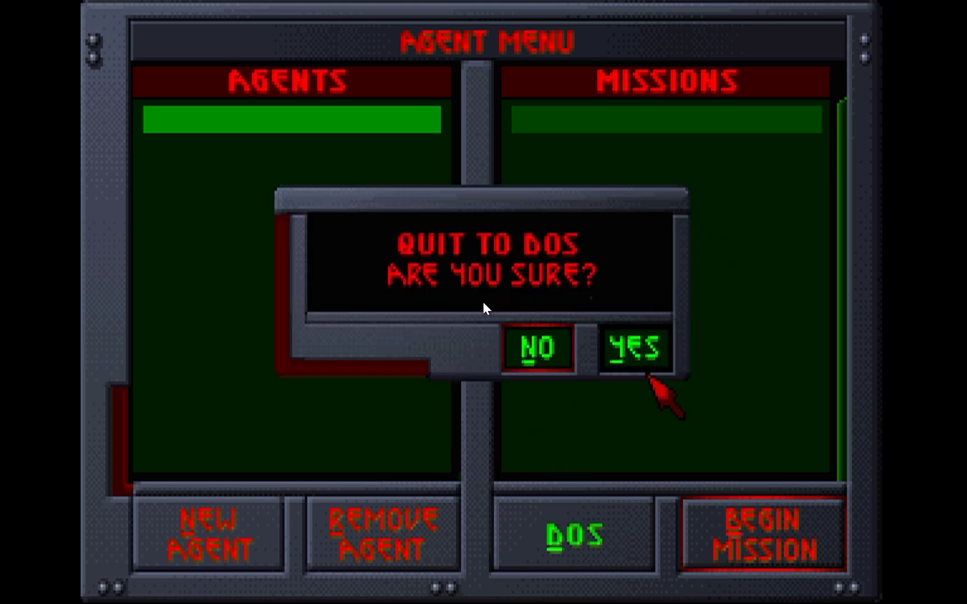